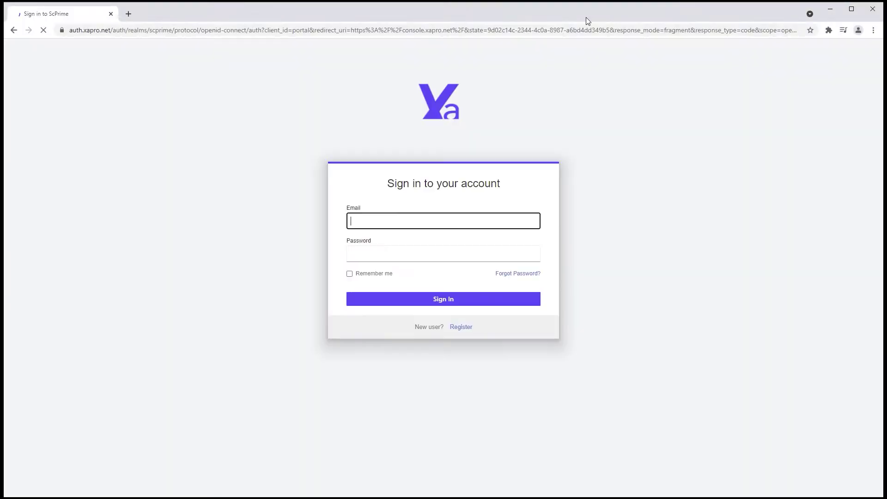
Step: Open the new-account registration form from the XaNet sign-in page
{"action": "left_click", "coordinate": [472, 328]}
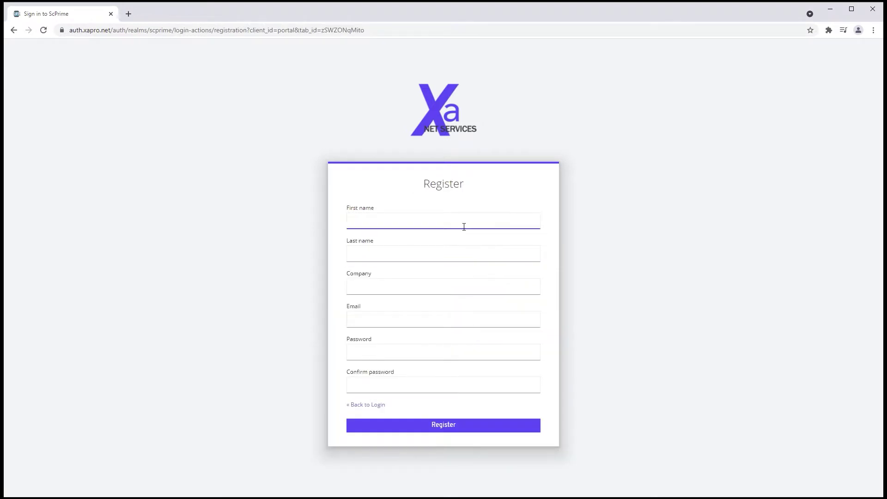
Step: Enter first and last name, company, e-mail and a matching password, then submit the registration
{"action": "left_click", "coordinate": [464, 227]}
{"action": "type", "text": "xapro"}
{"action": "key", "text": "Tab"}
{"action": "type", "text": "demo"}
{"action": "key", "text": "Tab"}
{"action": "type", "text": "xapro"}
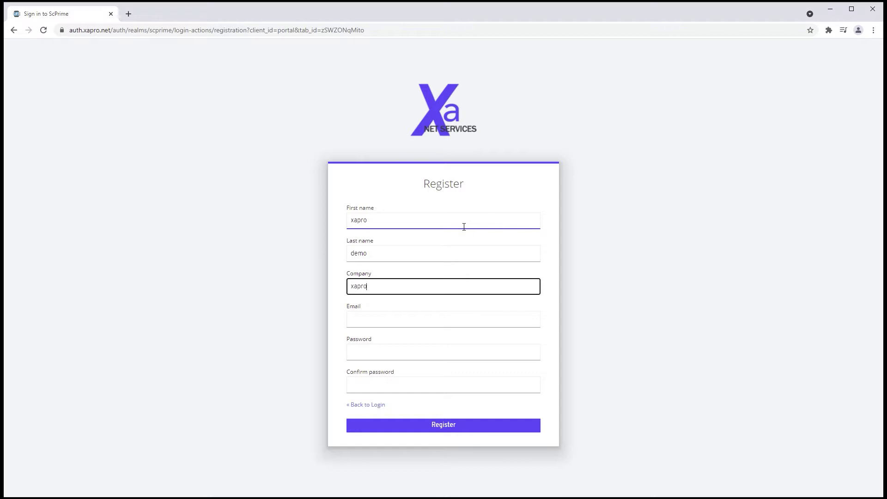
{"action": "key", "text": "Tab"}
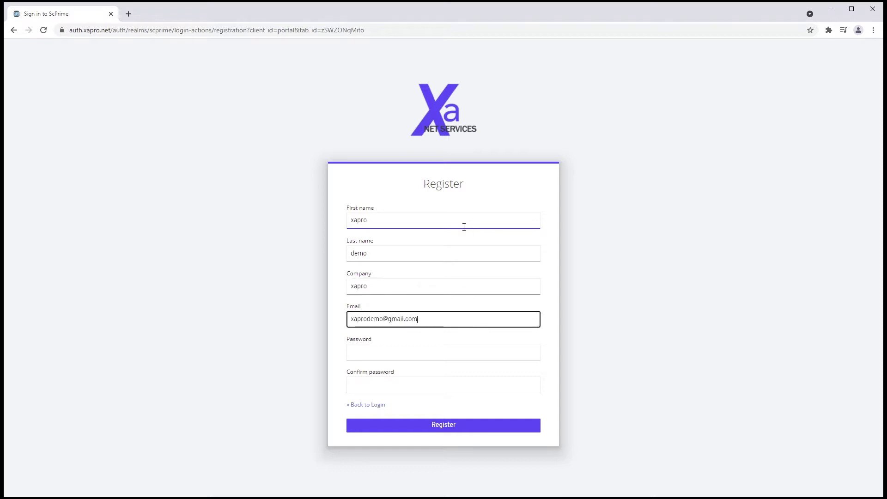
{"action": "key", "text": "Tab"}
{"action": "type", "text": "xaprodemo"}
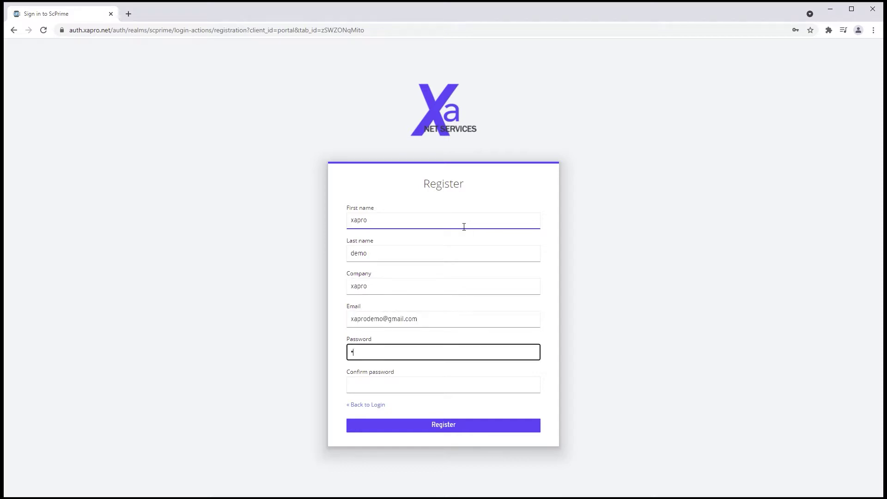
{"action": "key", "text": "Tab"}
{"action": "type", "text": "xaprodemo"}
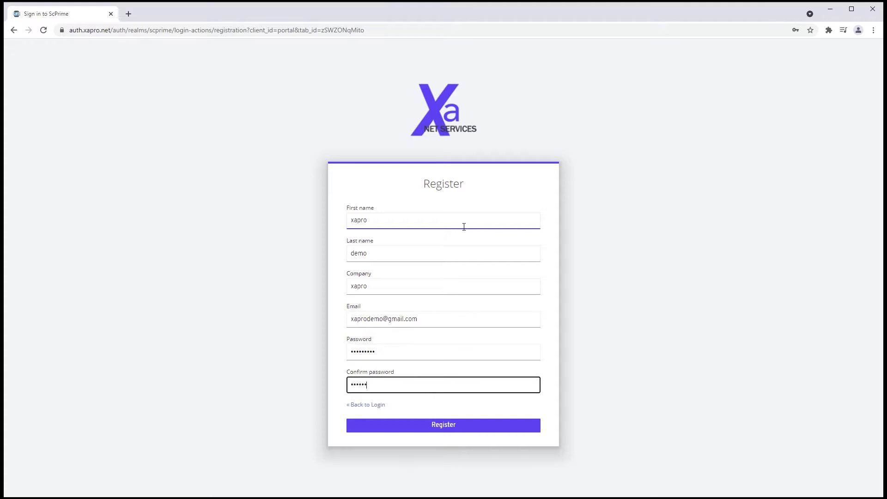
{"action": "key", "text": "Return"}
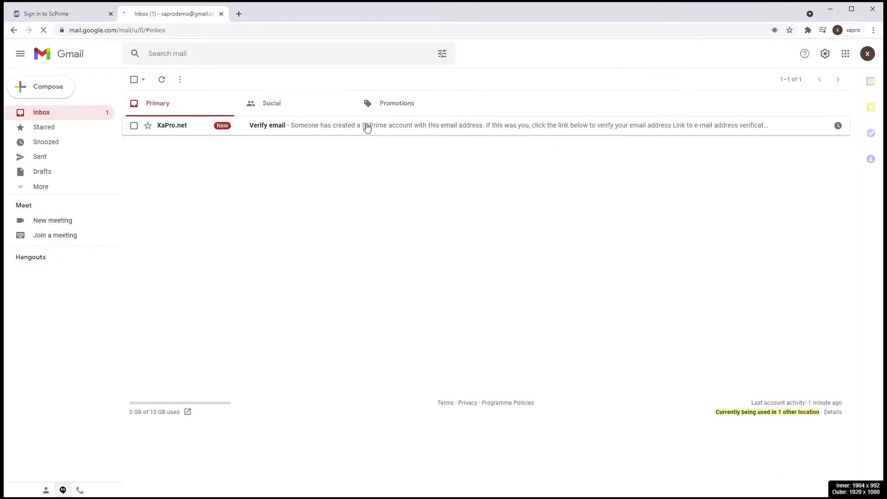
Step: Open the XaPro.net 'Verify email' message in the Gmail inbox
{"action": "left_click", "coordinate": [364, 126]}
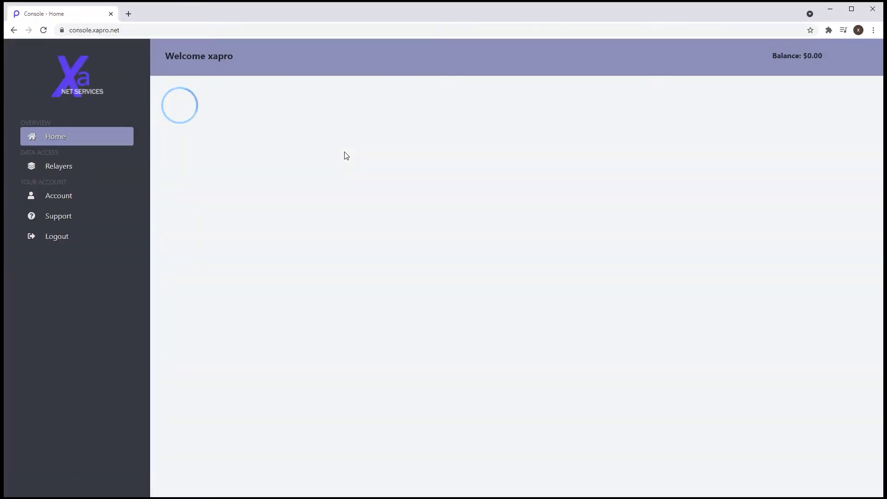
Step: On the account billing page, fill in the street address, city, postal code and country New Zealand
{"action": "left_click", "coordinate": [107, 198]}
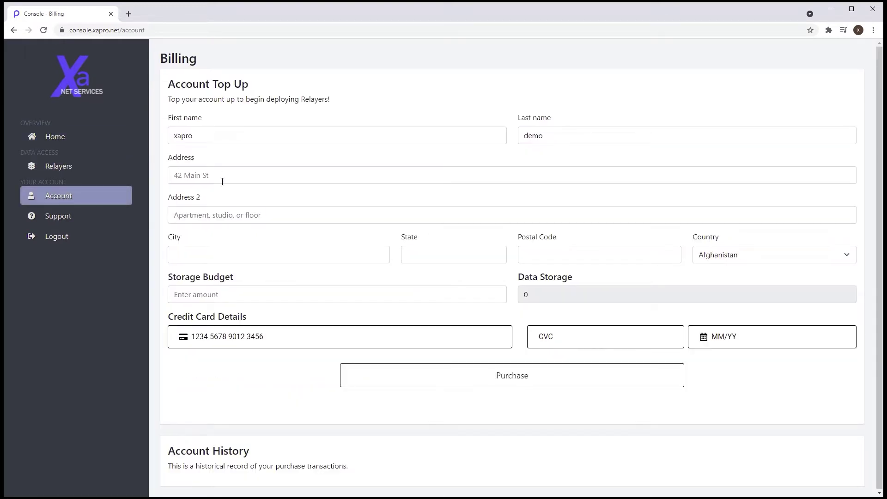
{"action": "left_click", "coordinate": [222, 181]}
{"action": "type", "text": "123 x"}
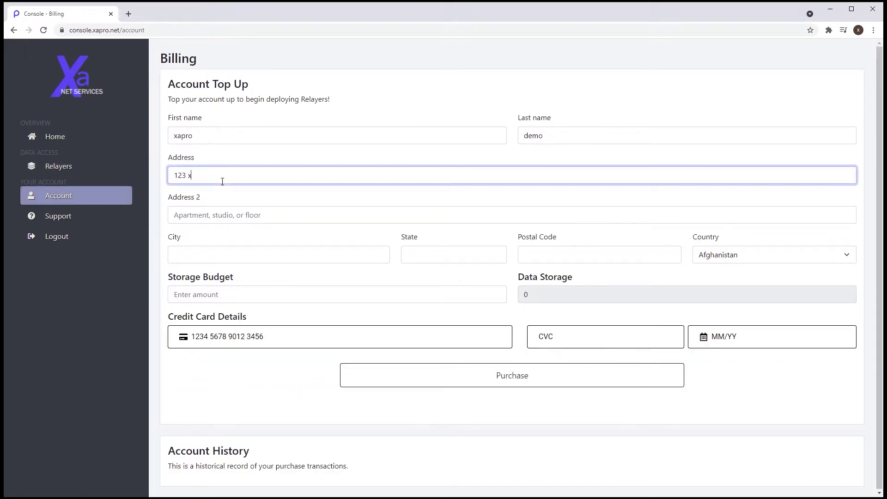
{"action": "type", "text": "apro street"}
{"action": "key", "text": "Tab"}
{"action": "key", "text": "Tab"}
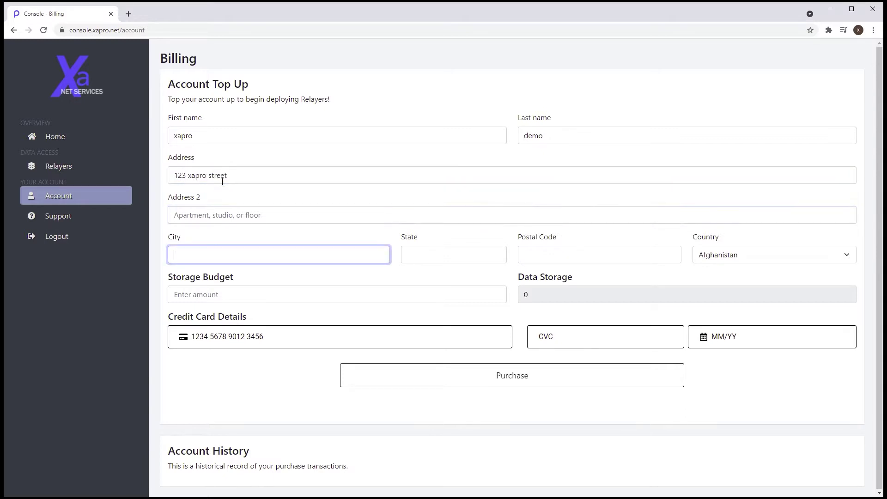
{"action": "type", "text": "wellington"}
{"action": "key", "text": "Tab"}
{"action": "type", "text": "wellington"}
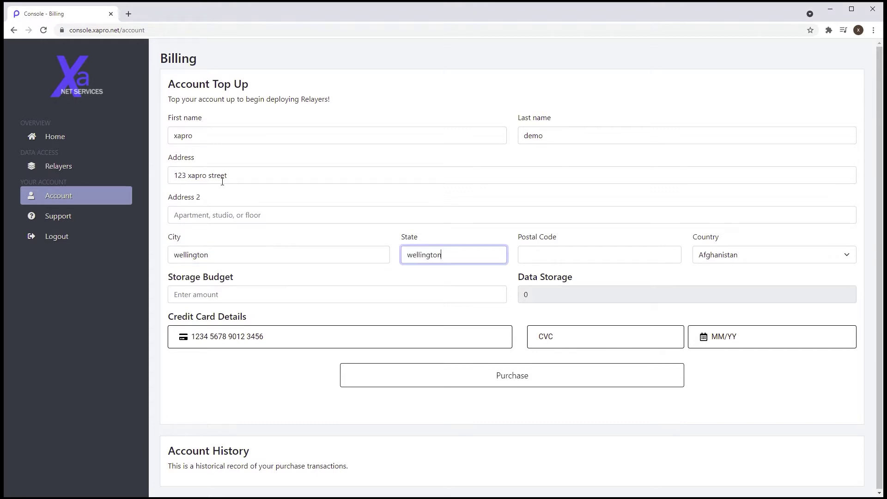
{"action": "key", "text": "Tab"}
{"action": "type", "text": "5000"}
{"action": "key", "text": "Tab"}
{"action": "type", "text": "new zealand"}
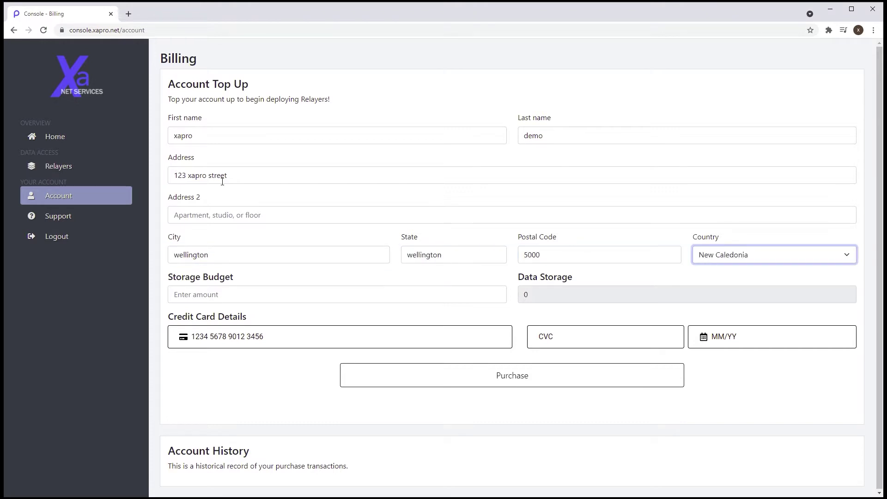
{"action": "key", "text": "Tab"}
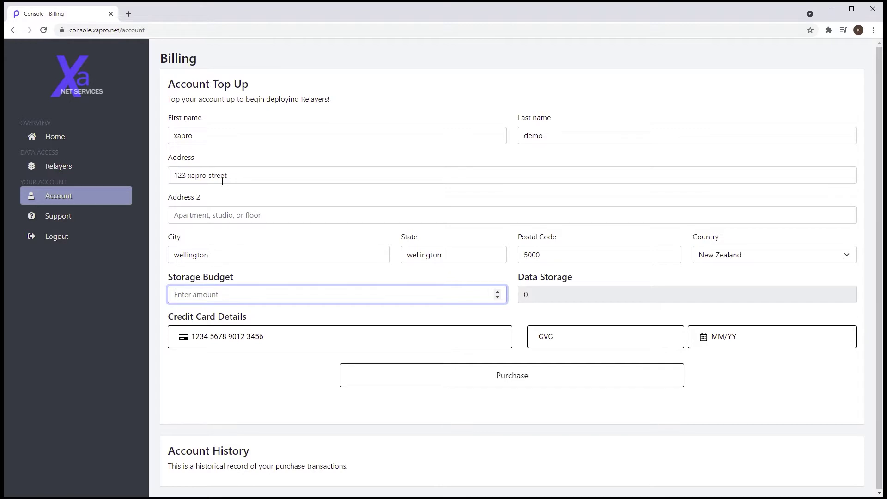
Step: Set the storage budget to 60, enter the card details and purchase the top-up
{"action": "type", "text": "60"}
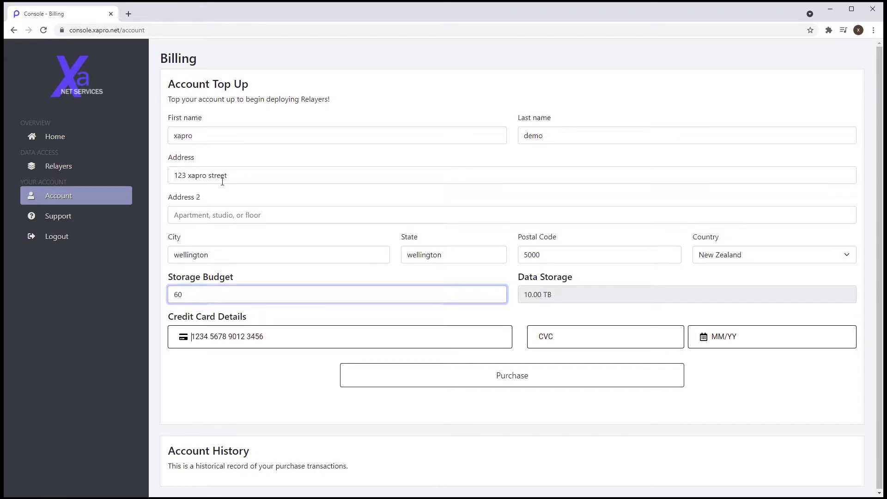
{"action": "key", "text": "Tab"}
{"action": "type", "text": "4111111111111111"}
{"action": "key", "text": "Tab"}
{"action": "type", "text": "123"}
{"action": "key", "text": "Tab"}
{"action": "type", "text": "0127"}
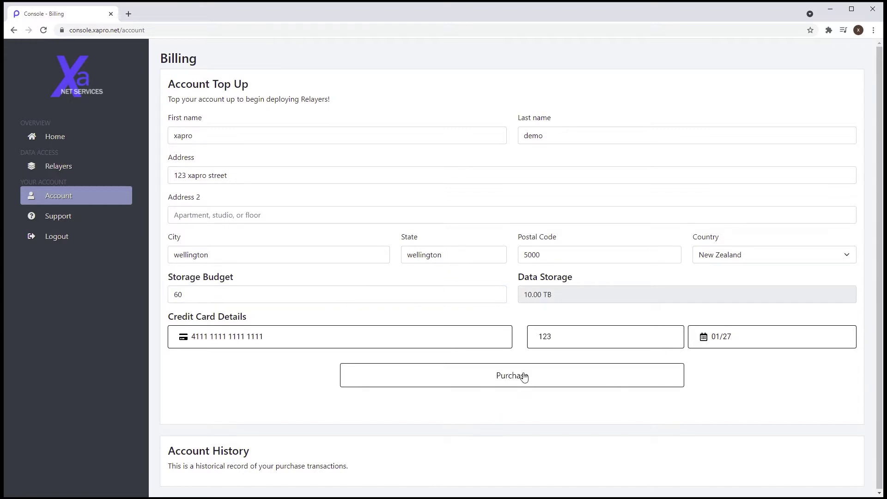
{"action": "left_click", "coordinate": [524, 376]}
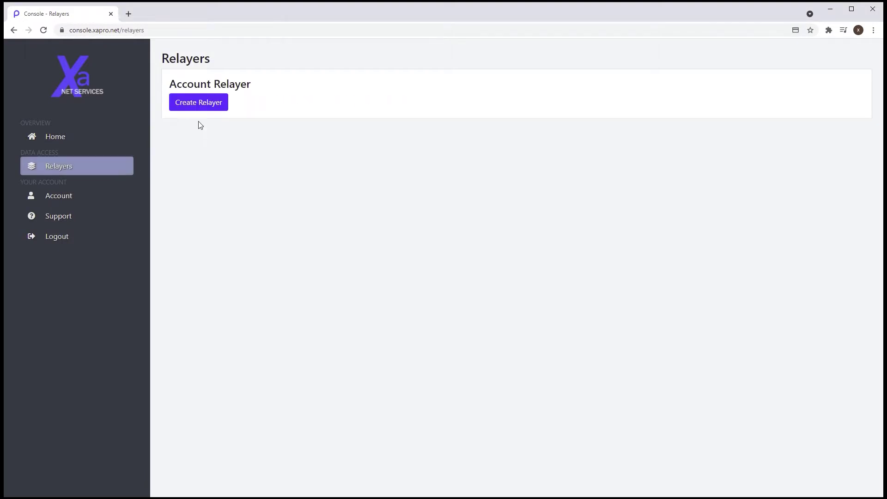
Step: Create a relayer for the account so it shows its access key, secret key and login URL
{"action": "left_click", "coordinate": [200, 109]}
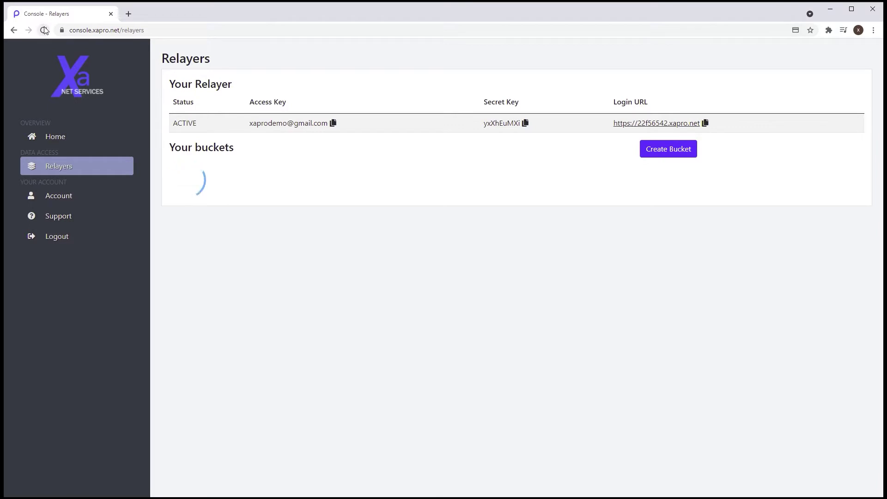
Step: Create a new bucket named jaytest1
{"action": "left_click", "coordinate": [667, 149]}
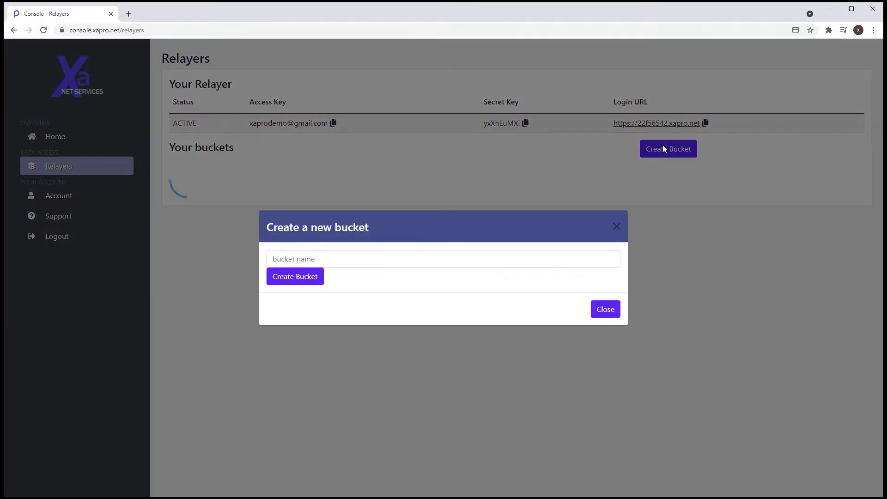
{"action": "left_click", "coordinate": [364, 260]}
{"action": "type", "text": "jaytest1"}
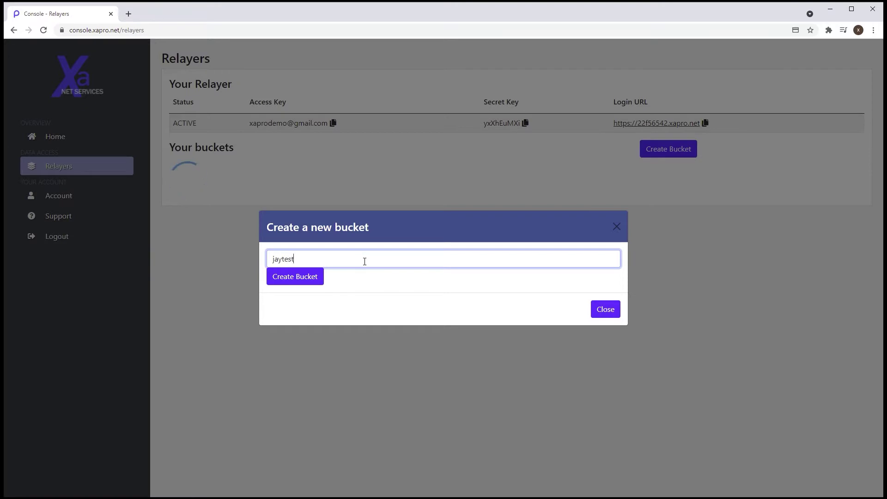
{"action": "left_click", "coordinate": [294, 280]}
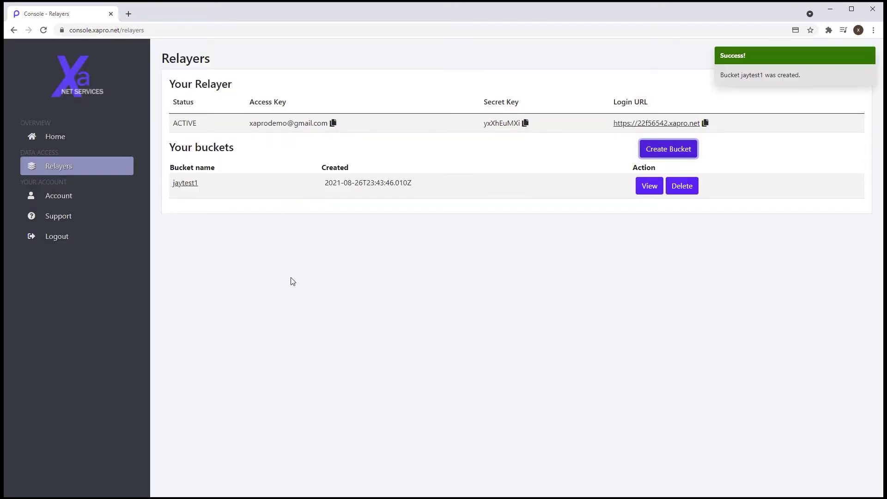
Step: Upload test.txt into the jaytest1 bucket and download it back
{"action": "left_click", "coordinate": [650, 193]}
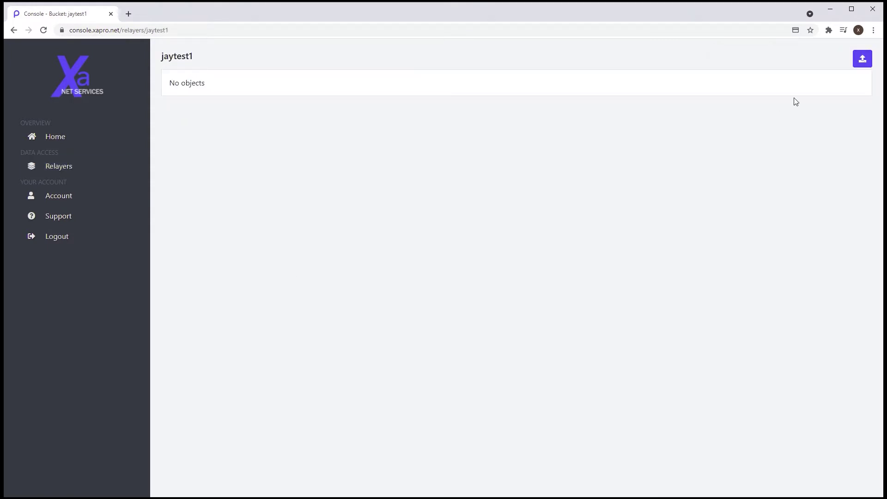
{"action": "left_click", "coordinate": [861, 64]}
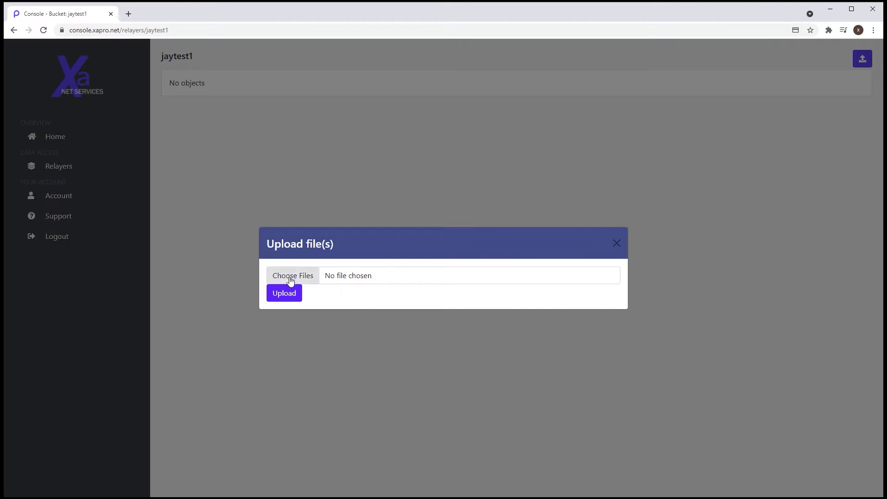
{"action": "left_click", "coordinate": [289, 277]}
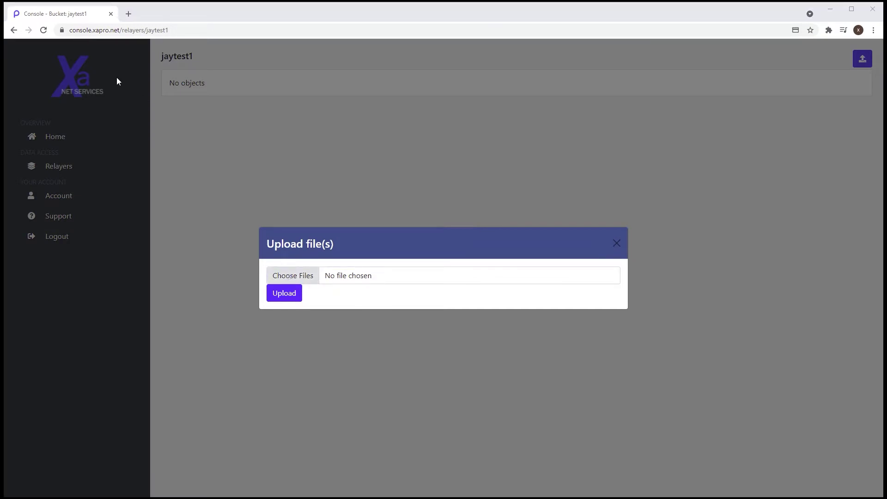
{"action": "key", "text": "Return"}
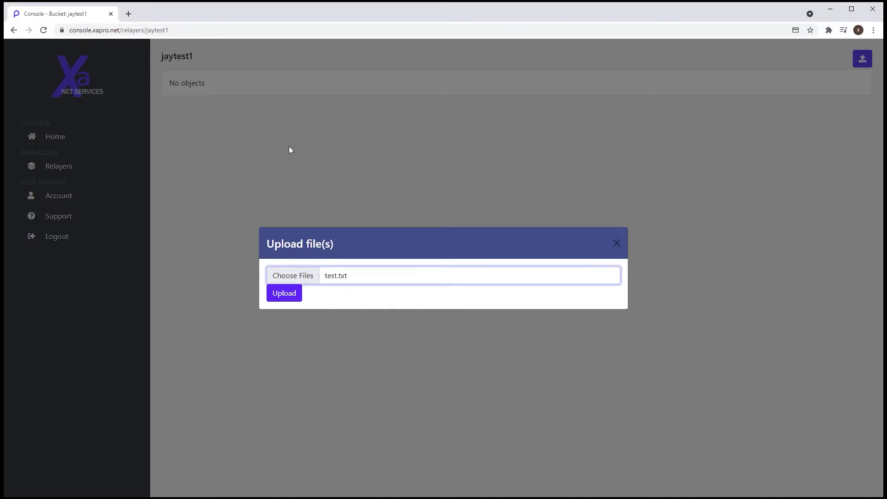
{"action": "left_click", "coordinate": [277, 294]}
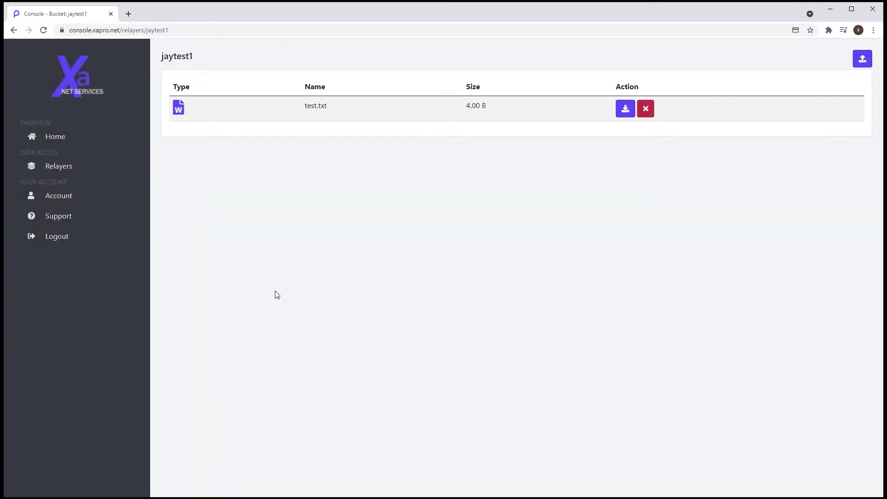
{"action": "left_click", "coordinate": [626, 111]}
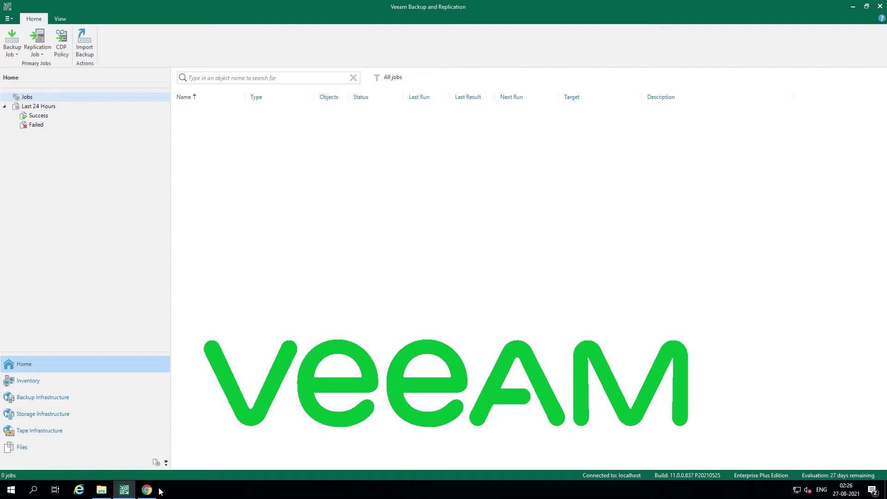
Step: From Backup Infrastructure, add a new backup repository and choose the Object storage type
{"action": "left_click", "coordinate": [59, 404]}
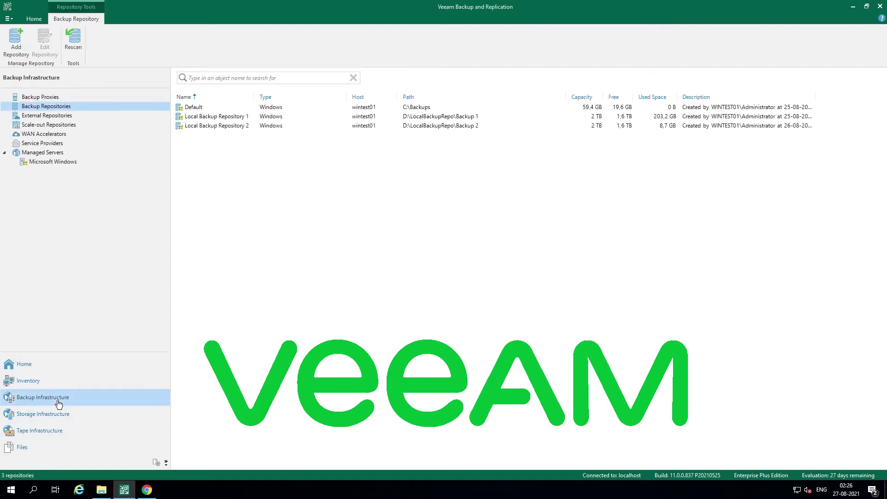
{"action": "right_click", "coordinate": [266, 167]}
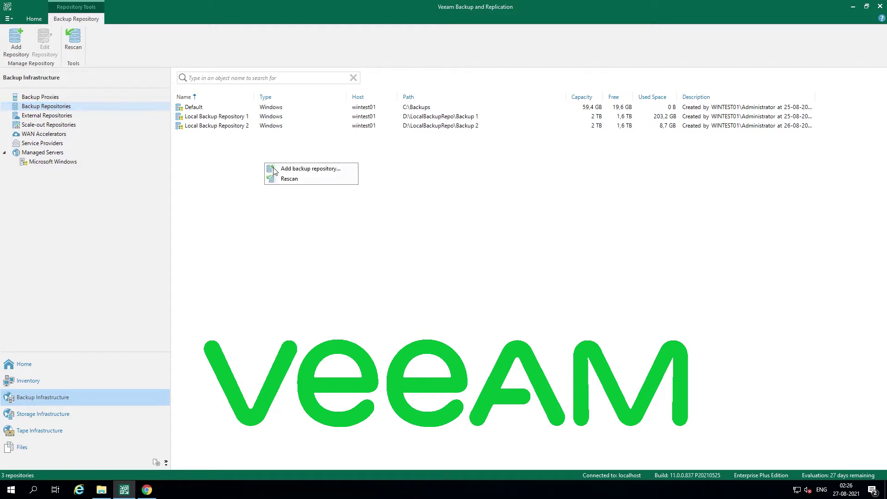
{"action": "left_click", "coordinate": [280, 170]}
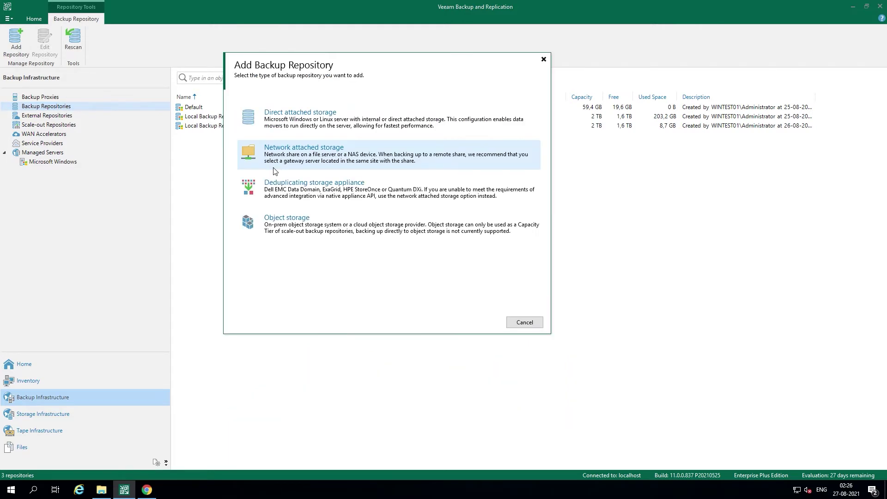
{"action": "left_click", "coordinate": [333, 222]}
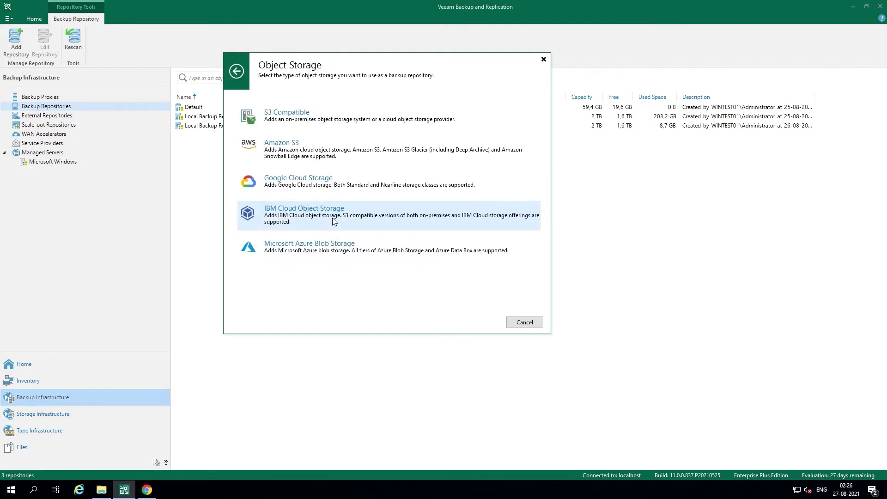
Step: Choose S3 Compatible and name the repository with the relayer's login URL copied from XaNet
{"action": "left_click", "coordinate": [309, 128]}
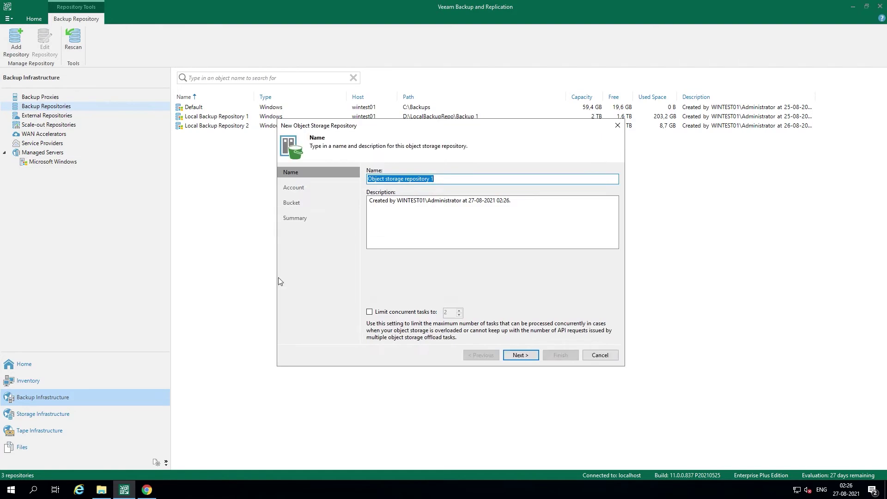
{"action": "left_click", "coordinate": [146, 490]}
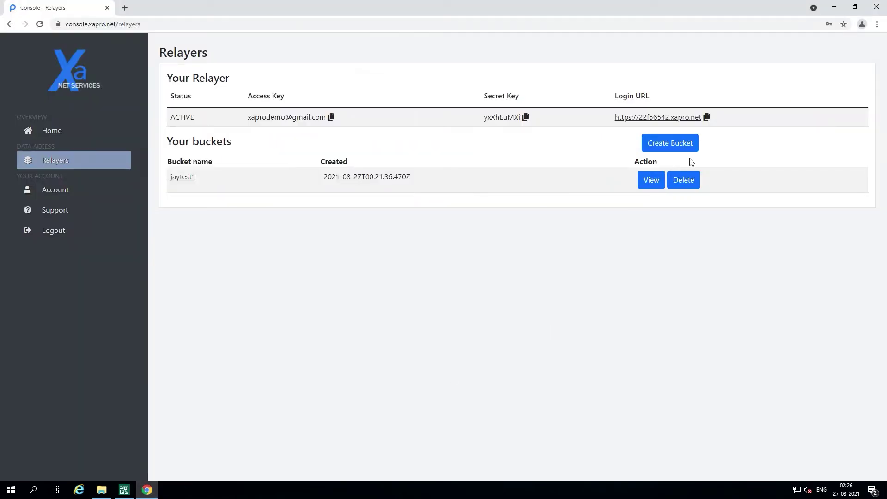
{"action": "left_click", "coordinate": [706, 118]}
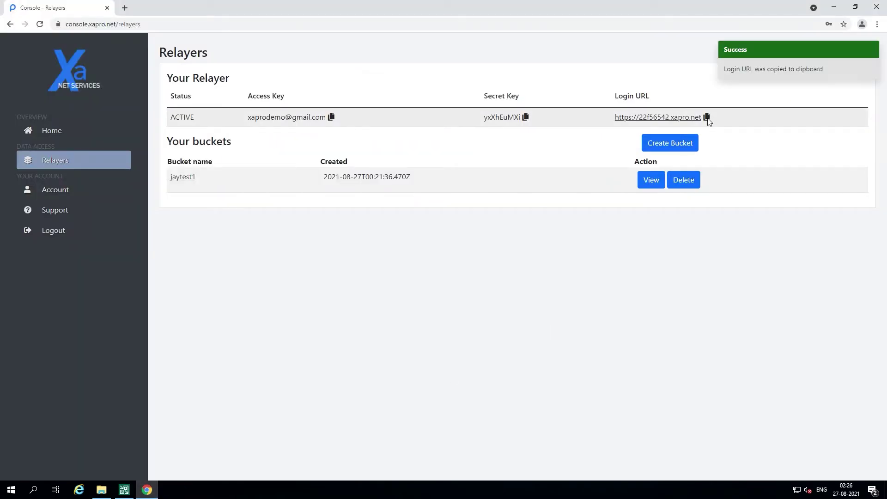
{"action": "key", "text": "alt+Tab"}
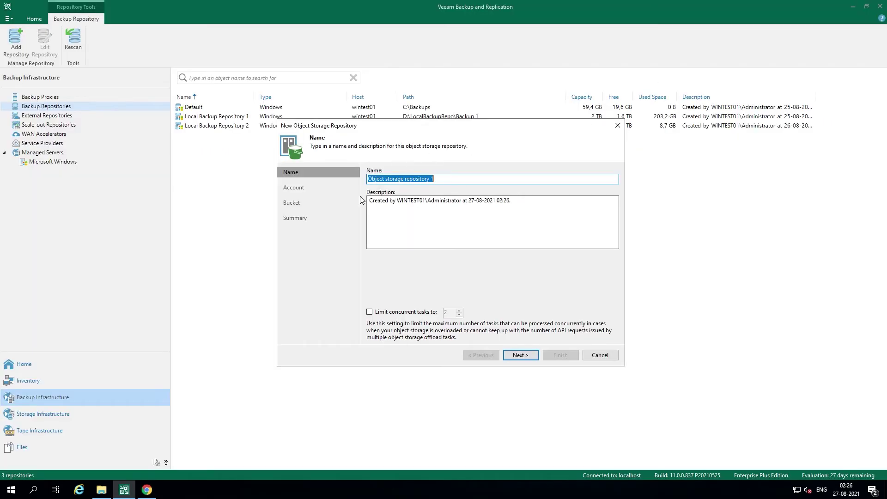
{"action": "key", "text": "ctrl+v"}
Step: Paste the relayer login URL as the service point and start adding new credentials
{"action": "left_click", "coordinate": [529, 358]}
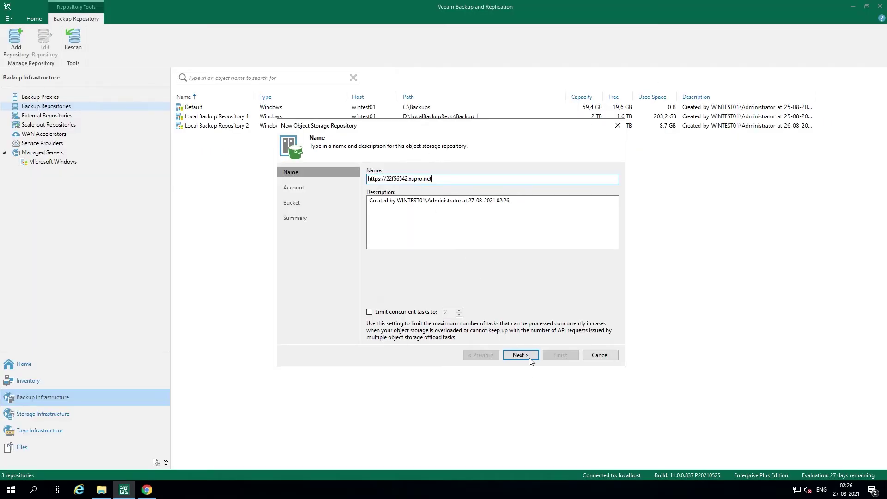
{"action": "key", "text": "ctrl+v"}
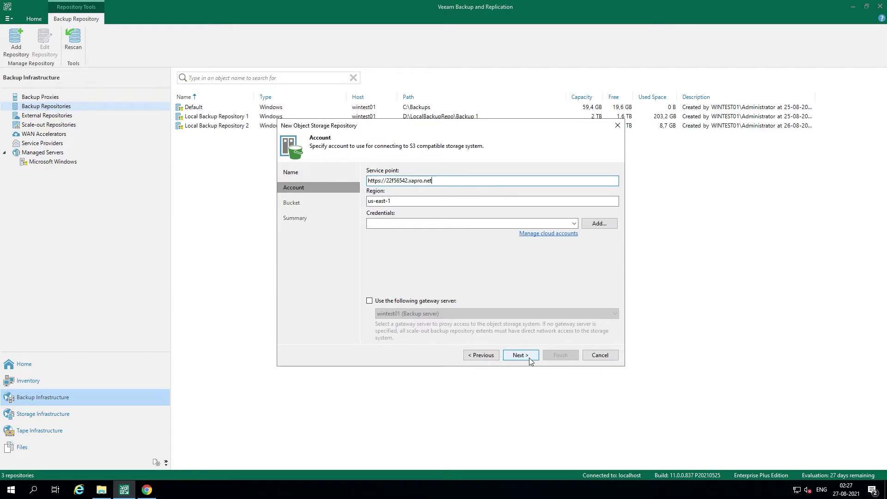
{"action": "left_click", "coordinate": [600, 224]}
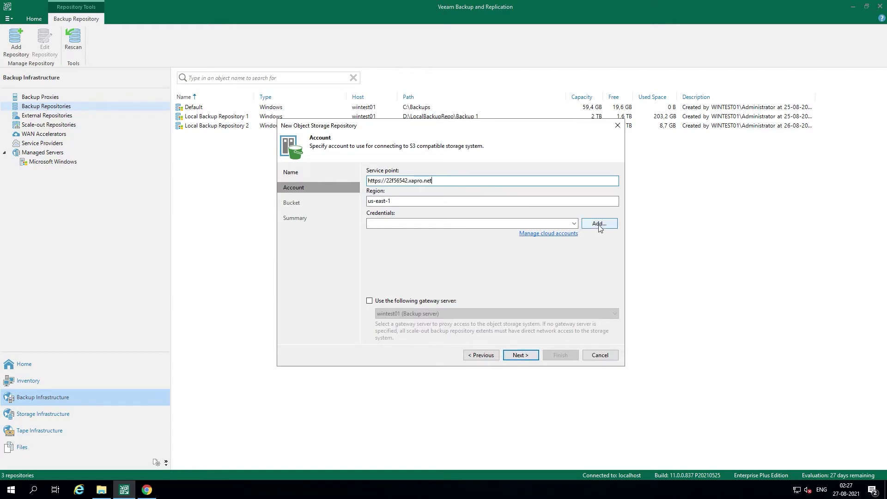
{"action": "left_click", "coordinate": [147, 490]}
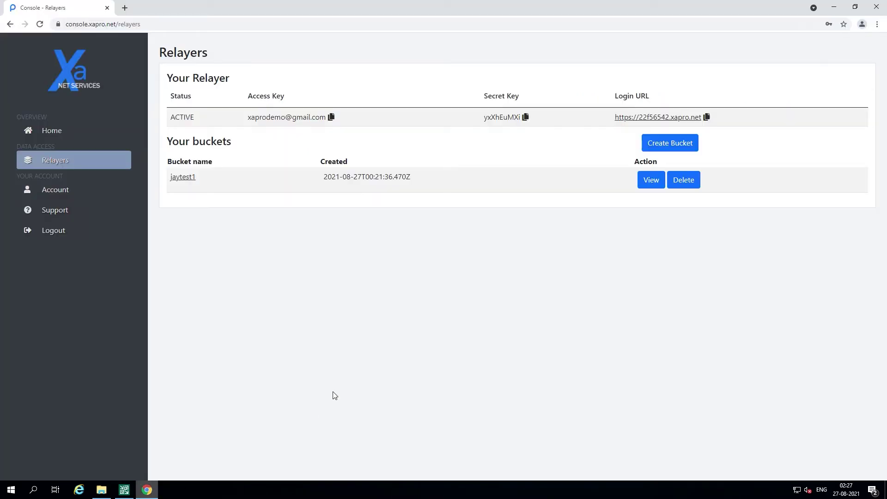
Step: Store the relayer's access key and secret key as new credentials and continue to the Bucket step
{"action": "left_click", "coordinate": [332, 118]}
{"action": "left_click", "coordinate": [129, 490]}
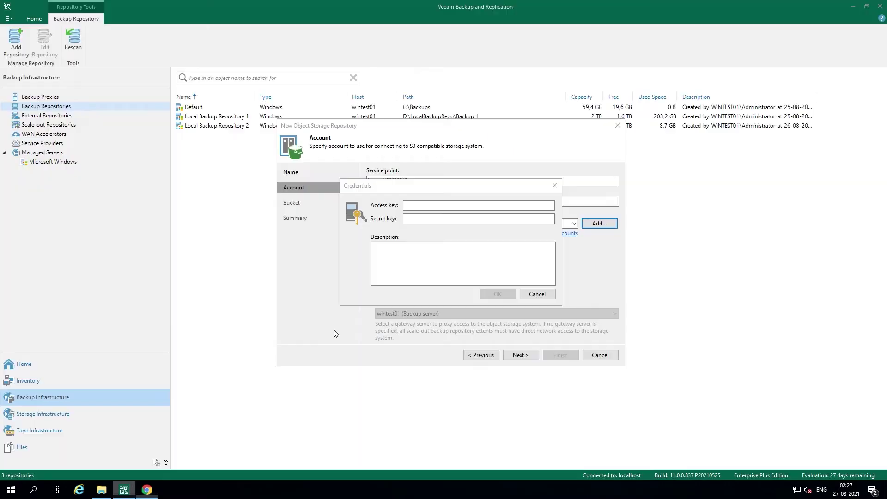
{"action": "key", "text": "ctrl+v"}
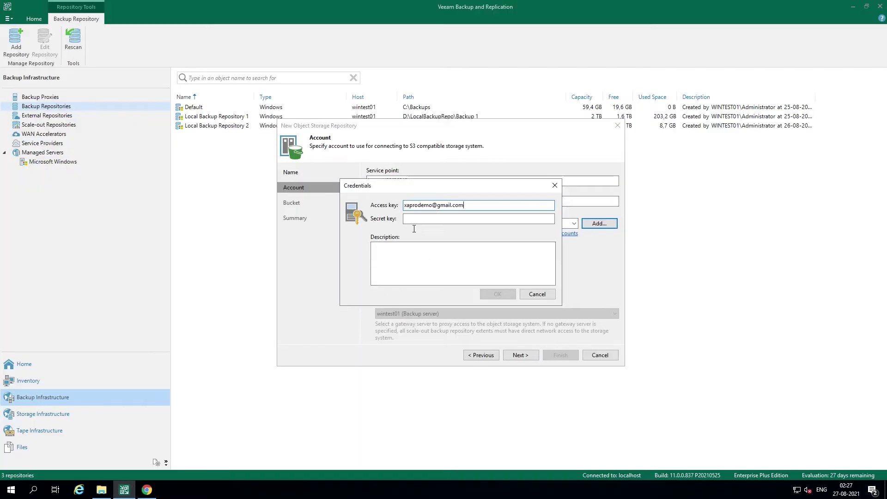
{"action": "left_click", "coordinate": [147, 489]}
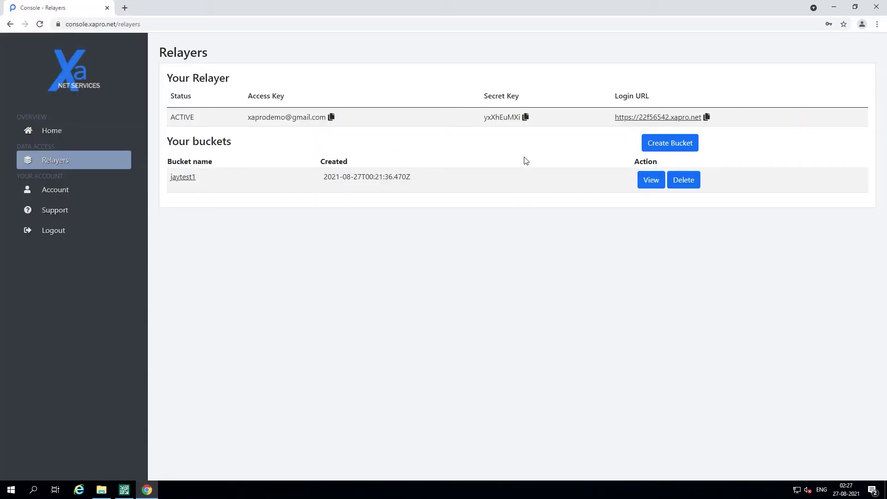
{"action": "left_click", "coordinate": [526, 118]}
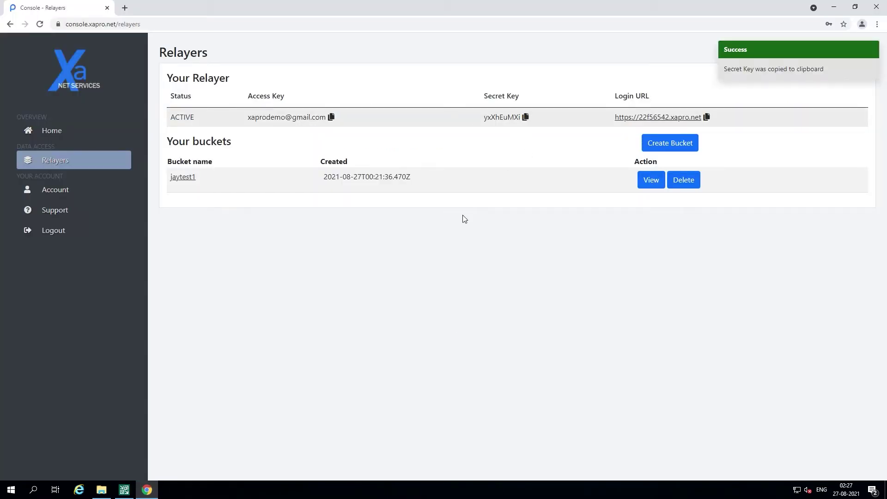
{"action": "left_click", "coordinate": [121, 490]}
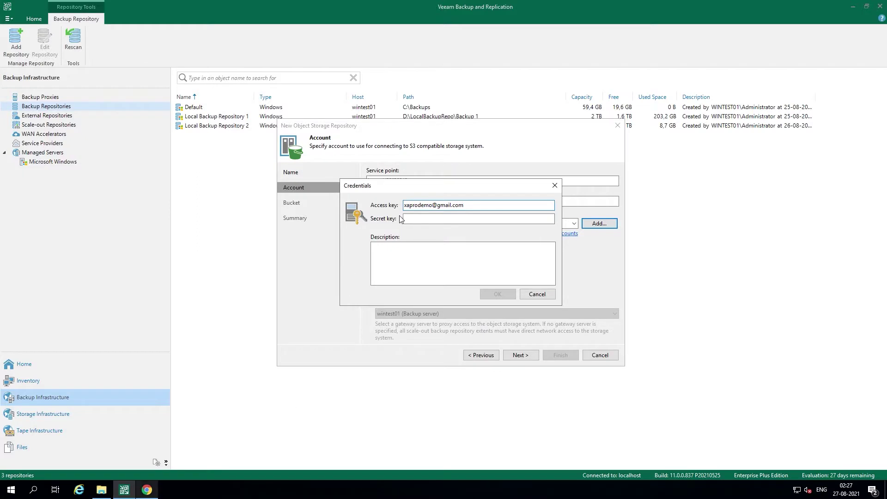
{"action": "left_click", "coordinate": [420, 220]}
{"action": "key", "text": "ctrl+v"}
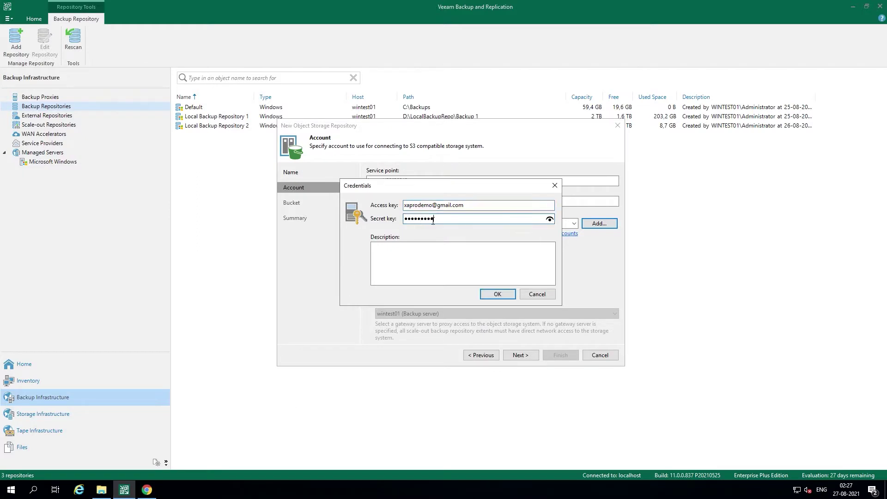
{"action": "left_click", "coordinate": [497, 294]}
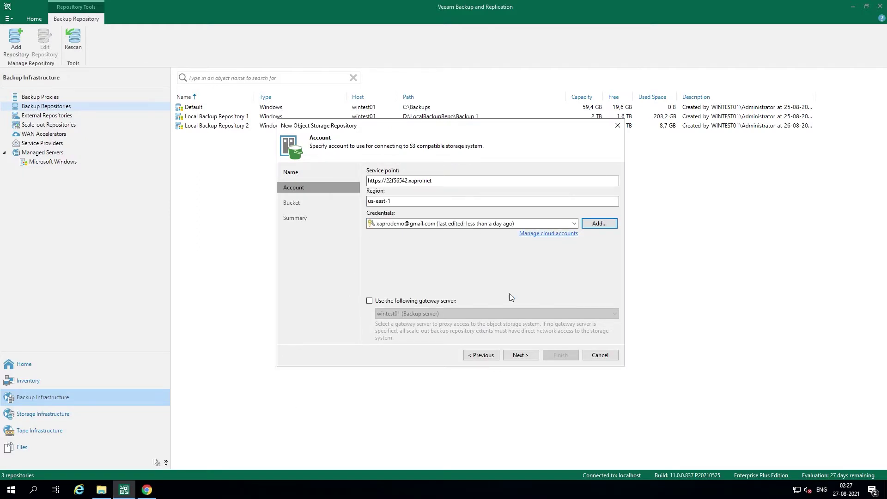
{"action": "left_click", "coordinate": [510, 355]}
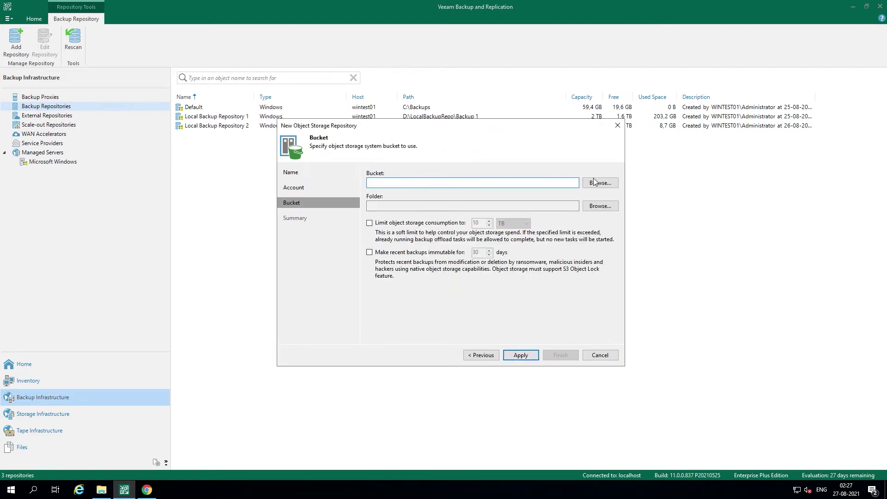
Step: Select the jaytest1 bucket, then finish the object storage and scale-out repository wizards
{"action": "left_click", "coordinate": [595, 183]}
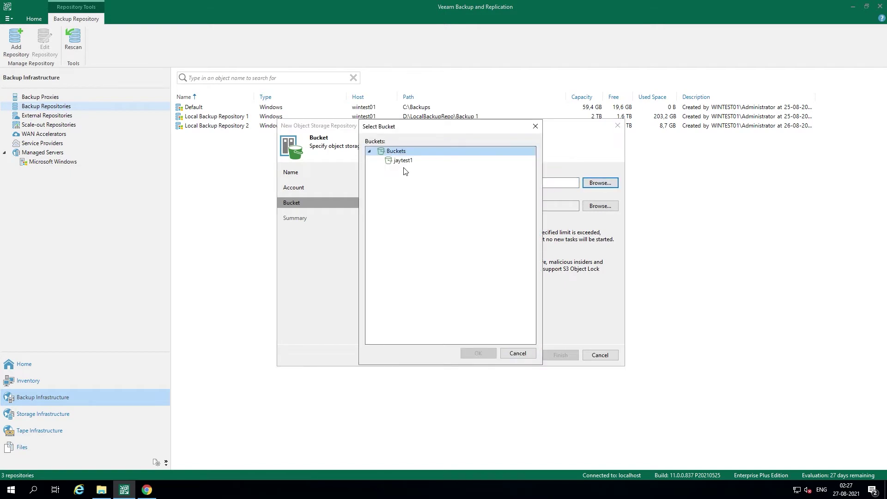
{"action": "left_click", "coordinate": [405, 161]}
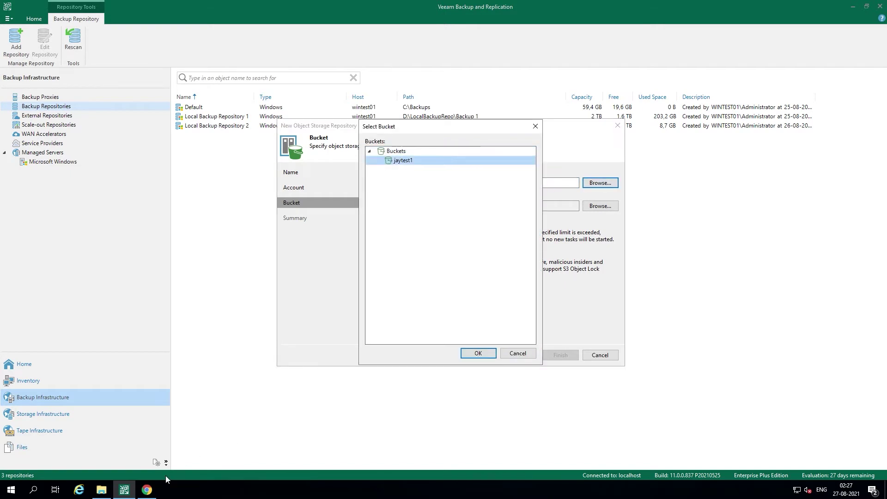
{"action": "left_click", "coordinate": [156, 490]}
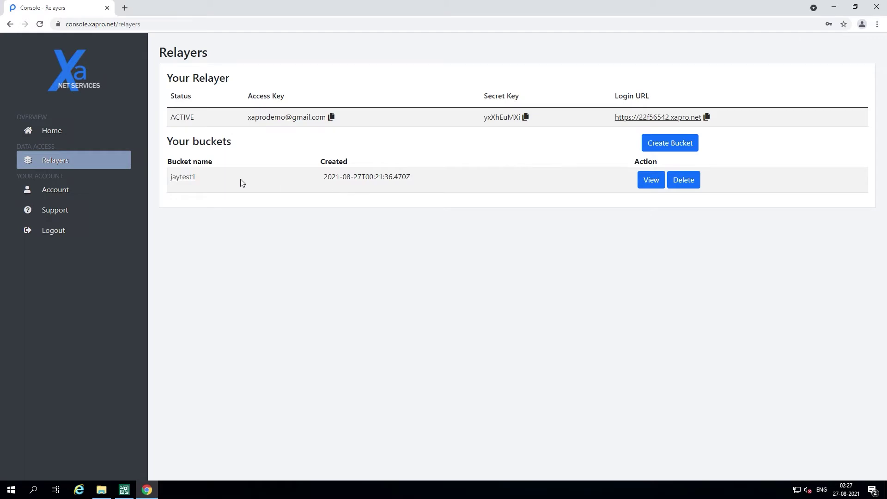
{"action": "left_click_drag", "start_coordinate": [167, 185], "coordinate": [205, 350]}
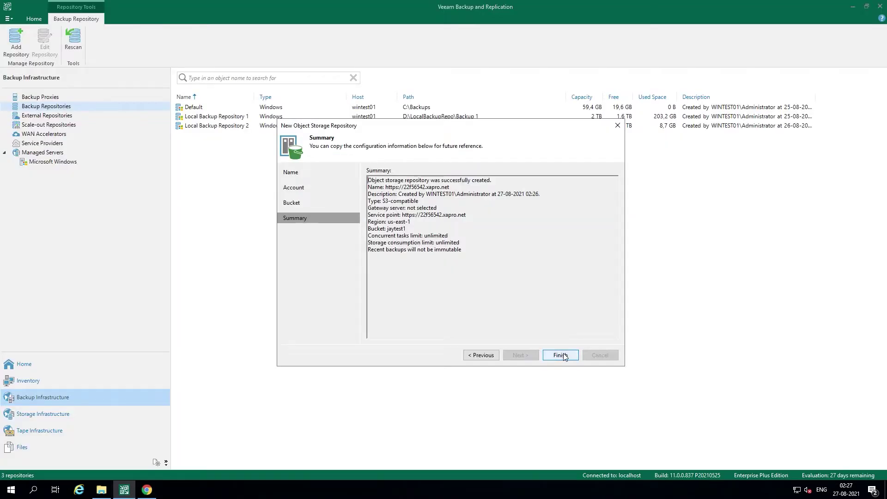
{"action": "left_click", "coordinate": [560, 355]}
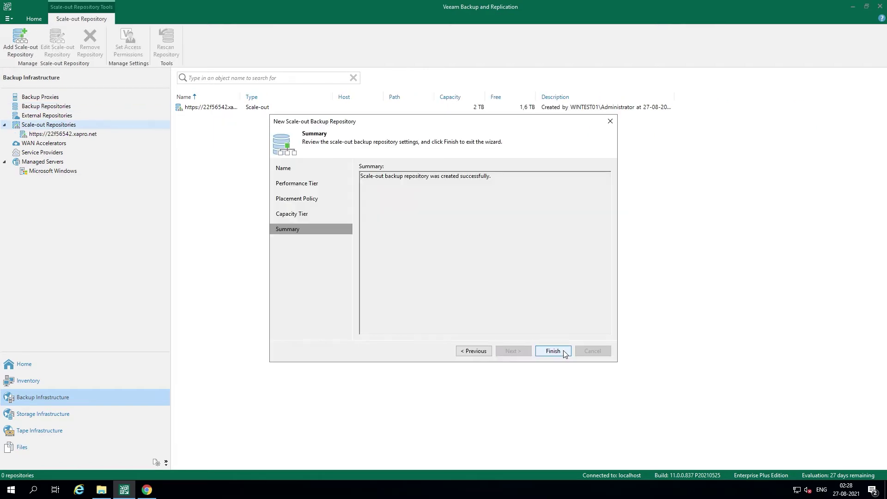
{"action": "left_click", "coordinate": [553, 351]}
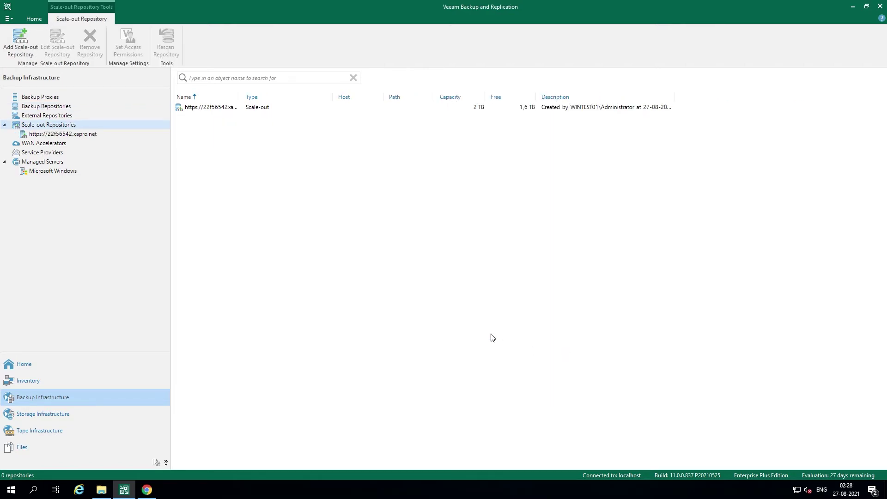
Step: View the jaytest1 bucket's three Veeam folders, then return to Veeam's saved credentials list
{"action": "left_click", "coordinate": [146, 489]}
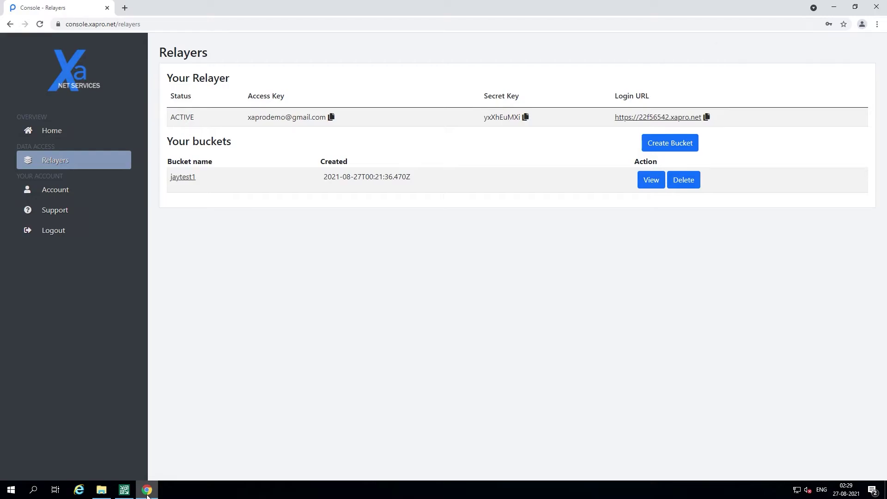
{"action": "left_click", "coordinate": [650, 179]}
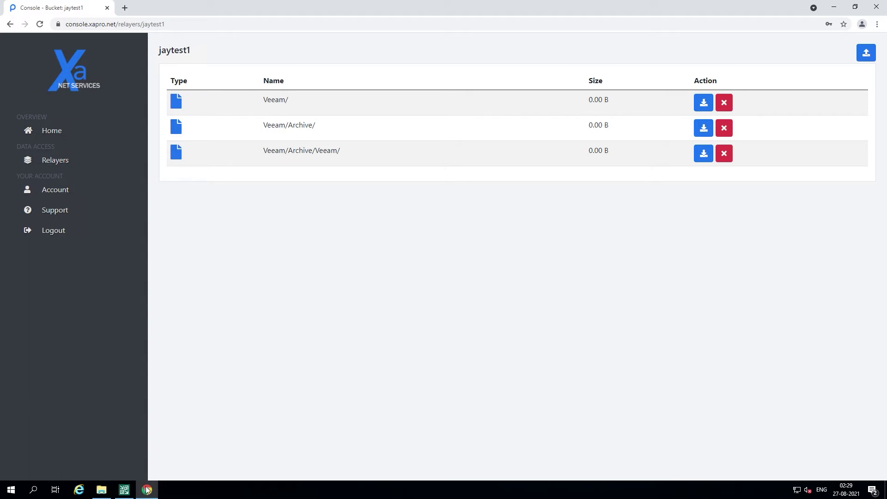
{"action": "left_click", "coordinate": [124, 490]}
{"action": "left_click", "coordinate": [469, 246]}
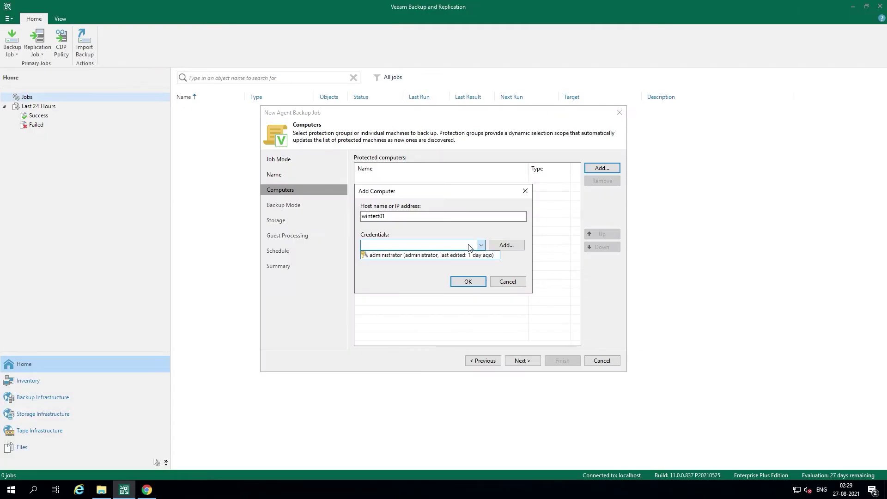
Step: Add wintest01 with the administrator credentials and choose File level backup (slower) mode
{"action": "left_click", "coordinate": [422, 255]}
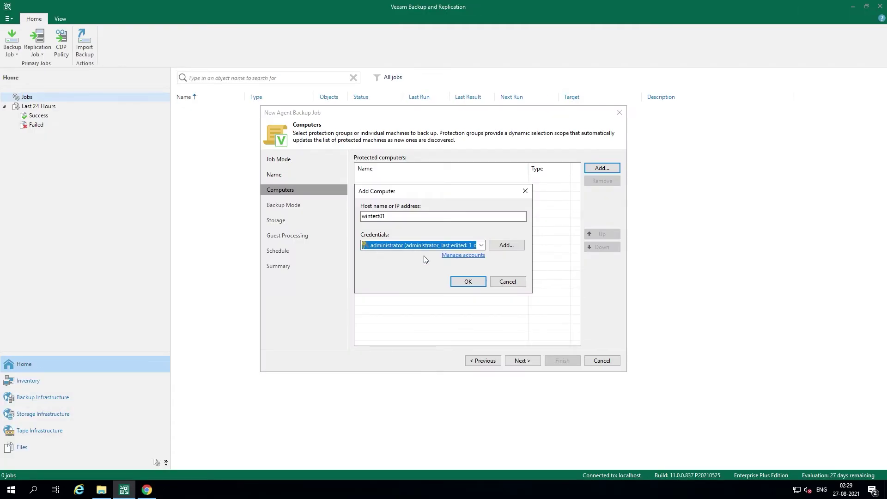
{"action": "left_click", "coordinate": [468, 281]}
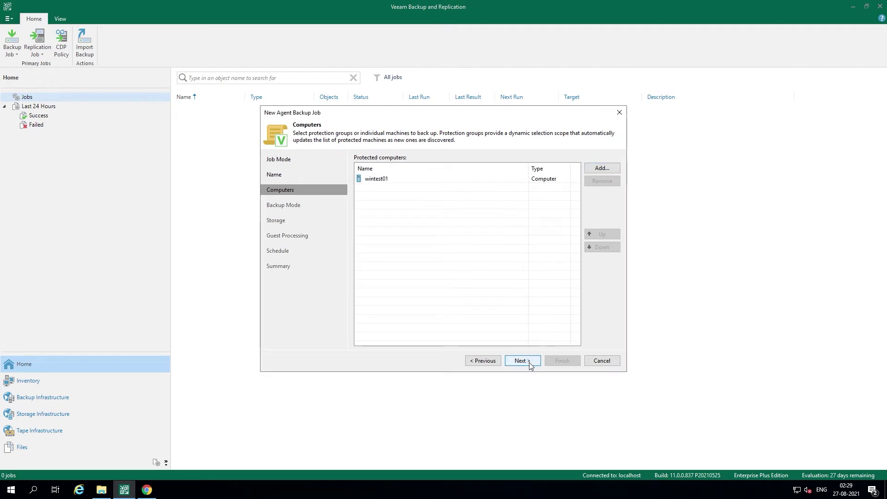
{"action": "left_click", "coordinate": [529, 363]}
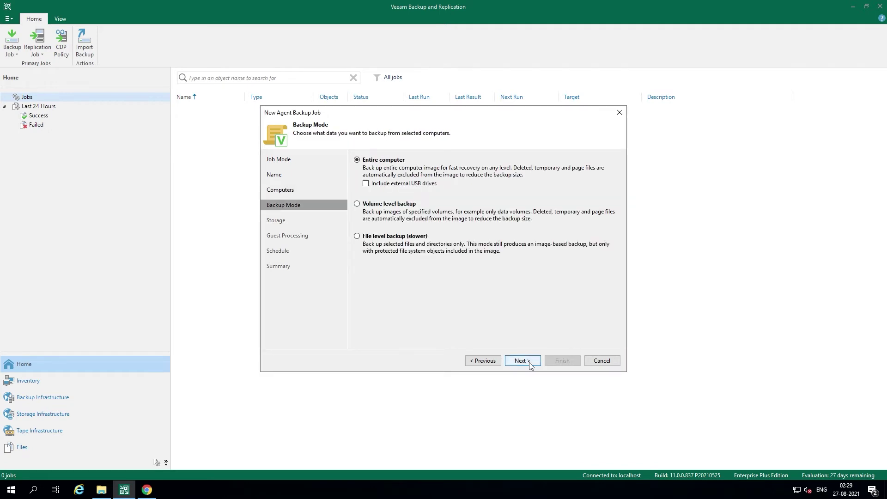
{"action": "left_click", "coordinate": [421, 237]}
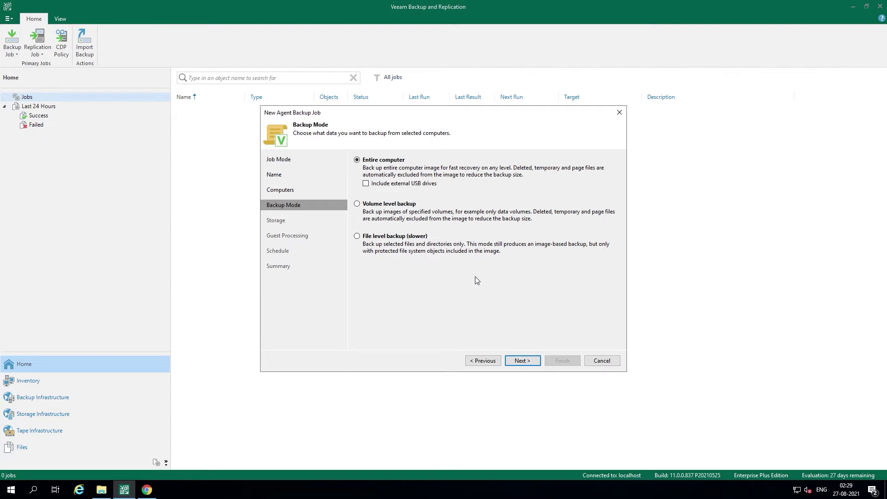
{"action": "left_click", "coordinate": [528, 359]}
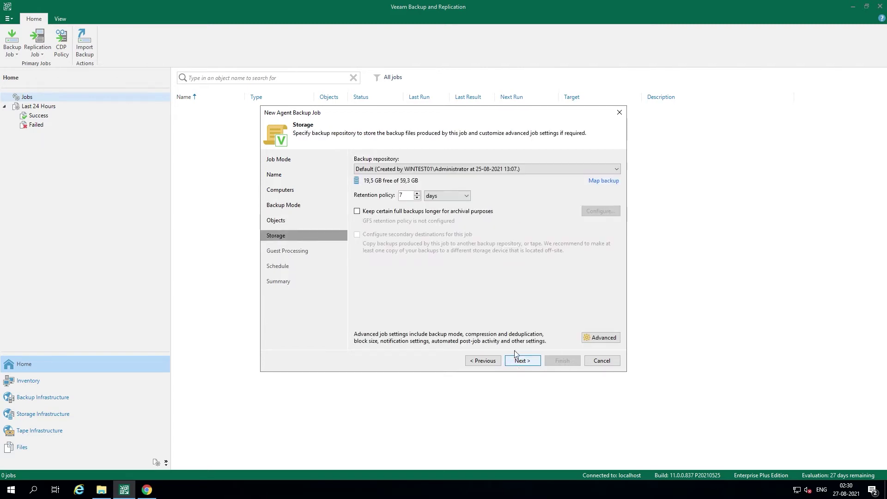
Step: Target the xapro repository with Compression None and Local target (large blocks), then create the job
{"action": "left_click", "coordinate": [540, 167]}
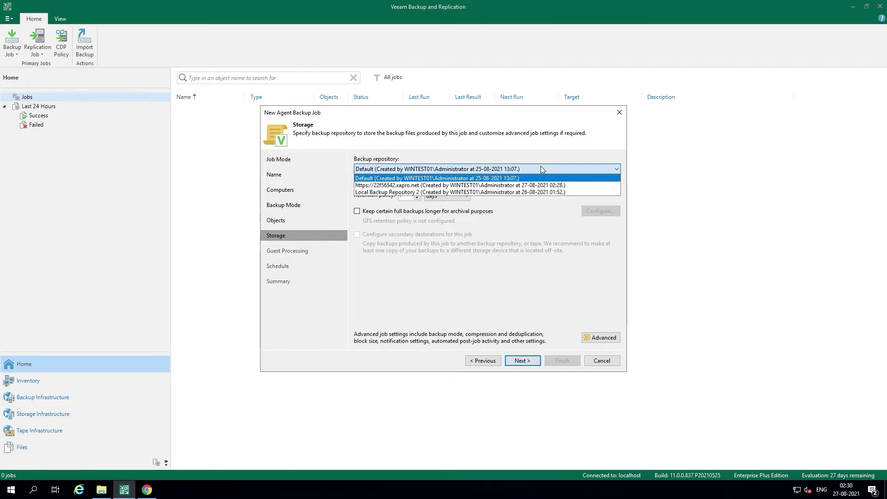
{"action": "left_click", "coordinate": [499, 185]}
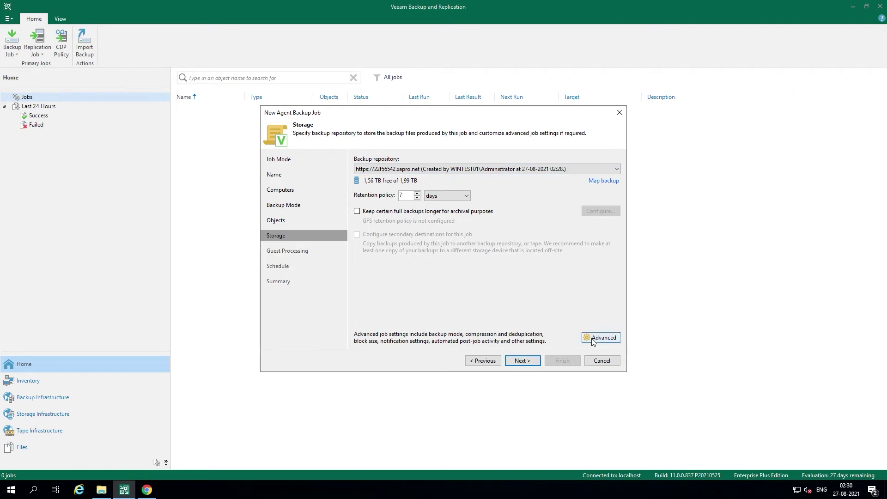
{"action": "left_click", "coordinate": [593, 340]}
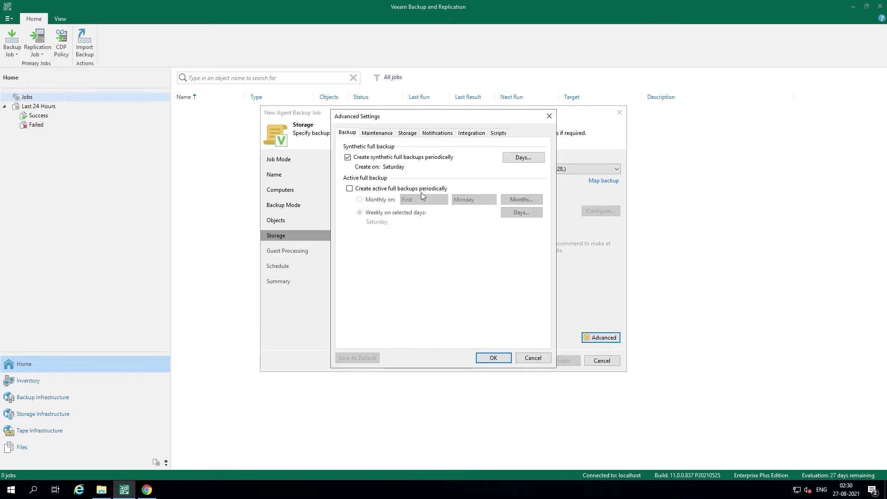
{"action": "left_click", "coordinate": [408, 134]}
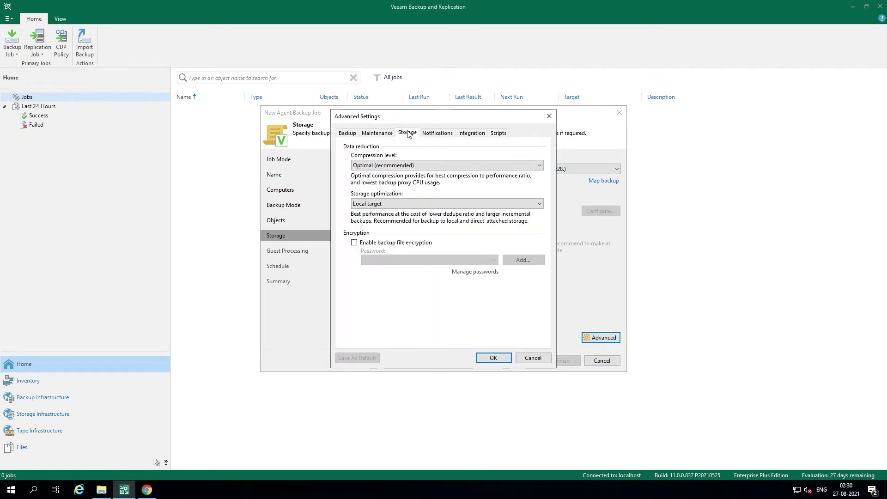
{"action": "left_click", "coordinate": [407, 167]}
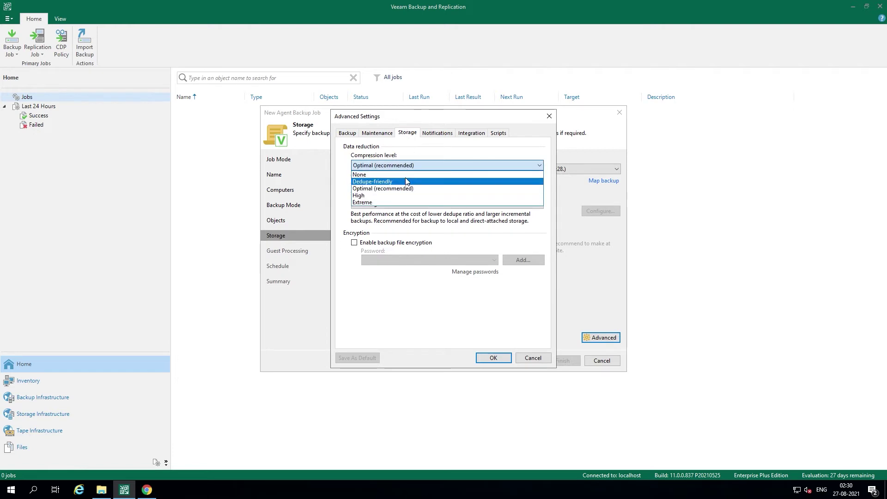
{"action": "left_click", "coordinate": [405, 174]}
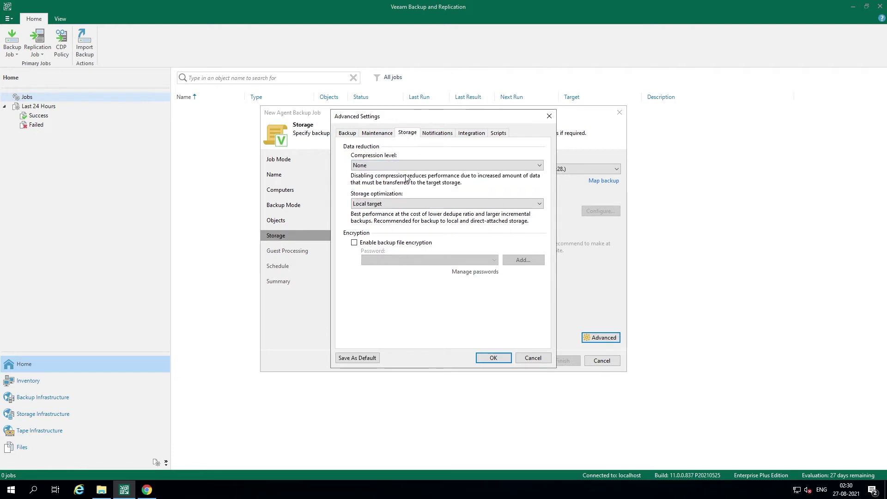
{"action": "left_click", "coordinate": [407, 204]}
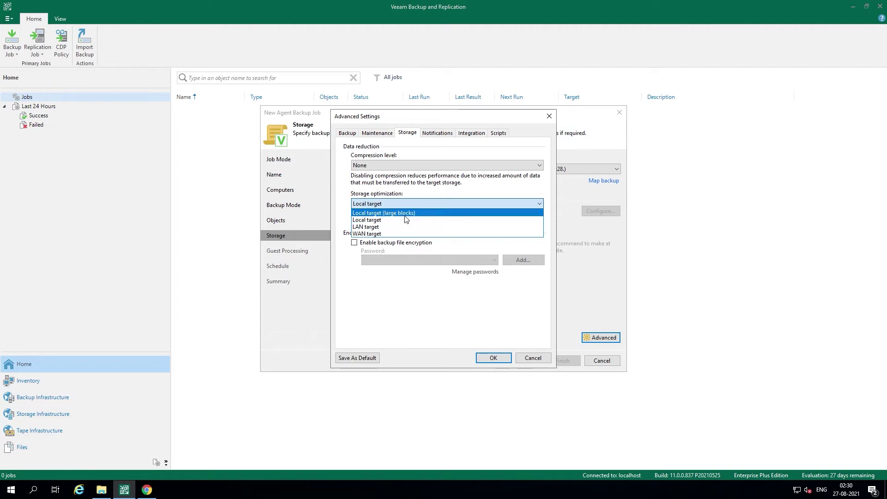
{"action": "left_click", "coordinate": [405, 215]}
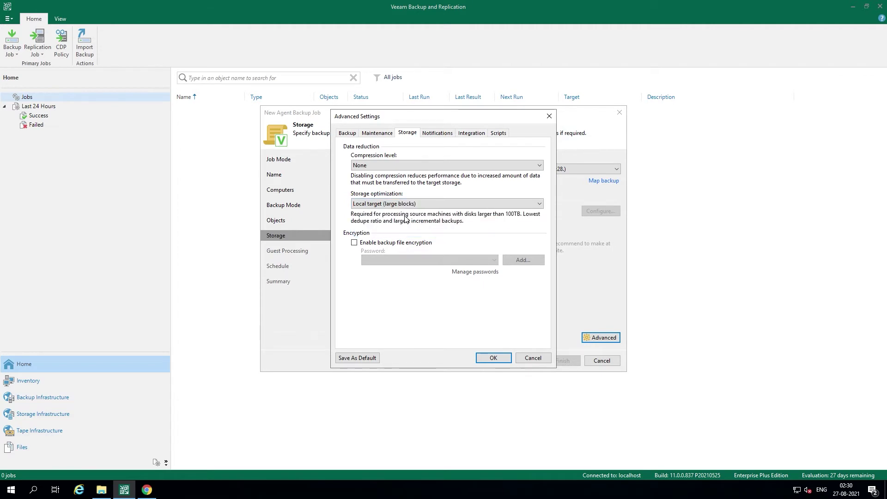
{"action": "left_click", "coordinate": [491, 356]}
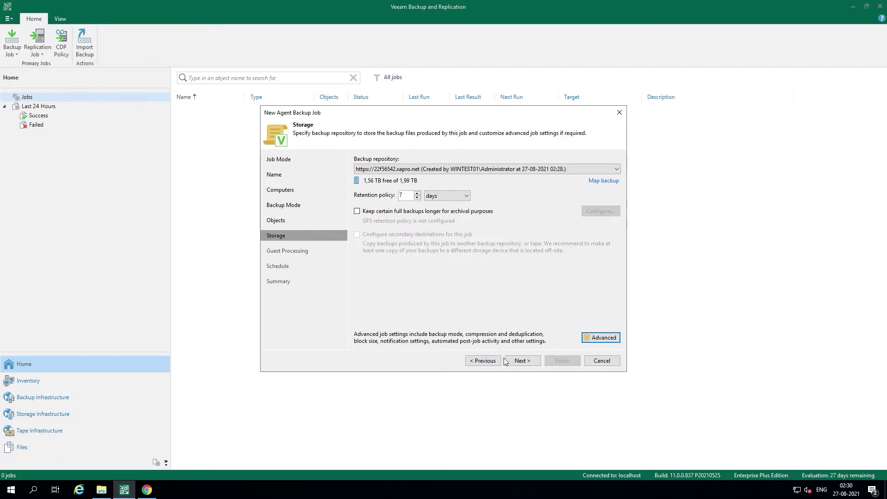
{"action": "left_click", "coordinate": [522, 361]}
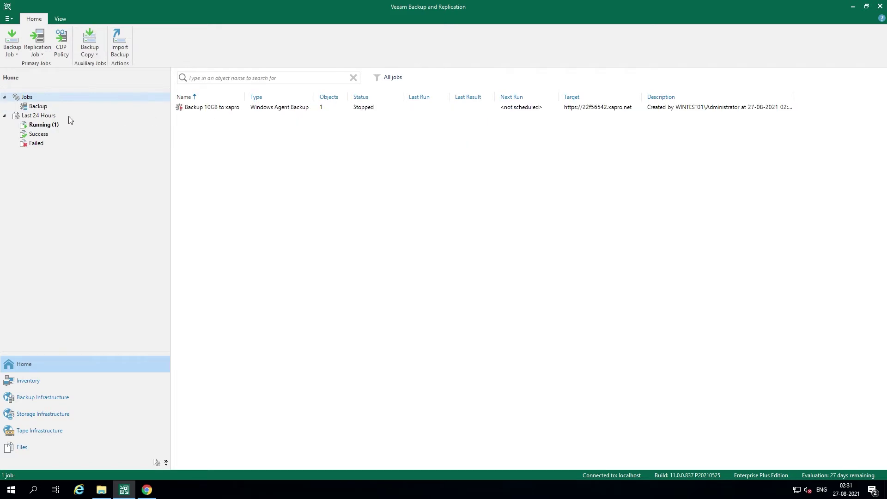
Step: Open the progress window of the running Backup 10GB to xapro session from Running (1)
{"action": "left_click", "coordinate": [46, 125]}
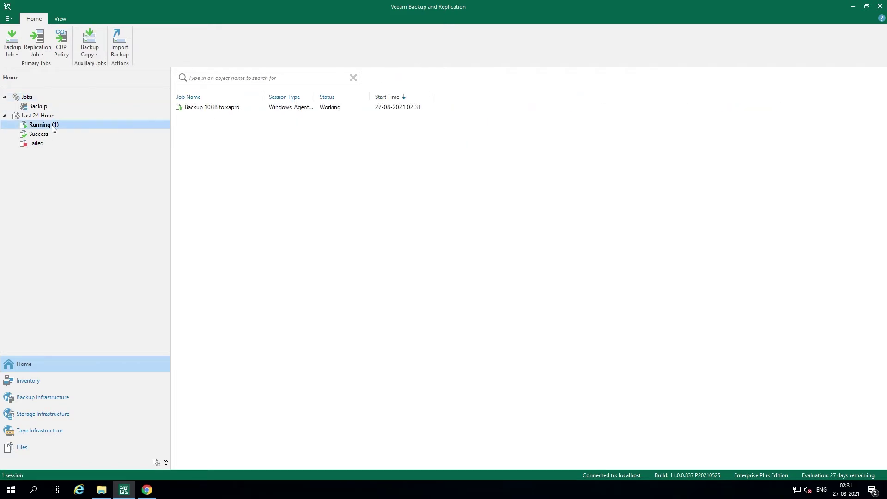
{"action": "double_click", "coordinate": [226, 108]}
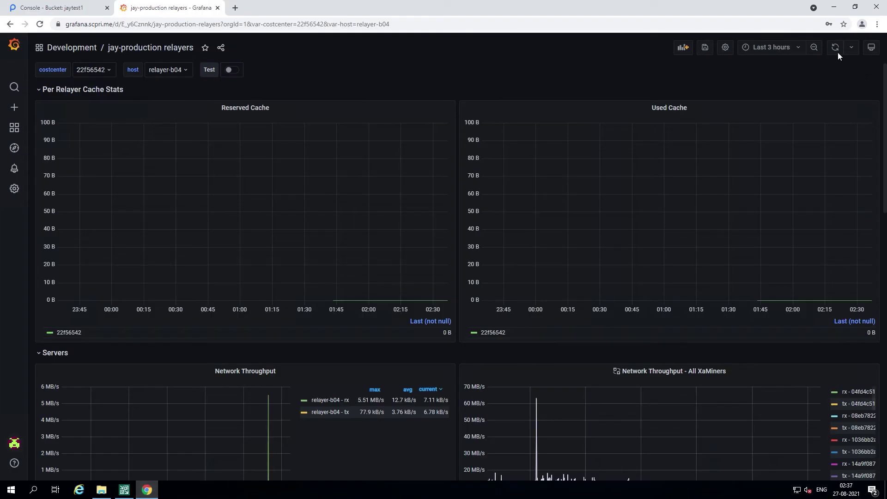
Step: Set the Grafana dashboard range to Last 15 minutes with a 5s refresh interval
{"action": "left_click", "coordinate": [797, 51]}
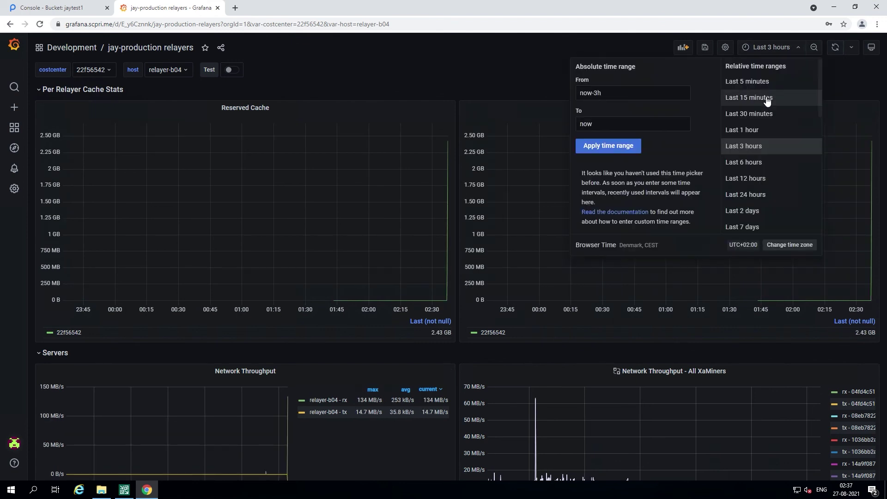
{"action": "left_click", "coordinate": [749, 97]}
{"action": "left_click", "coordinate": [852, 48]}
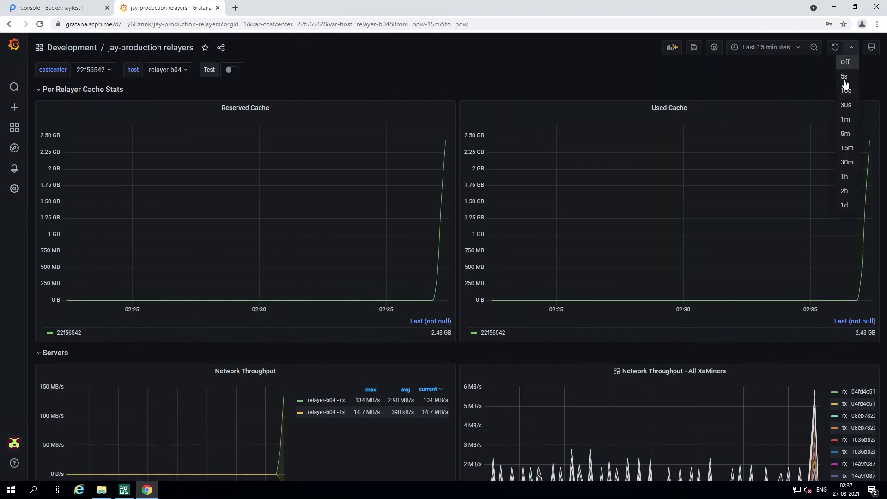
{"action": "left_click", "coordinate": [842, 80]}
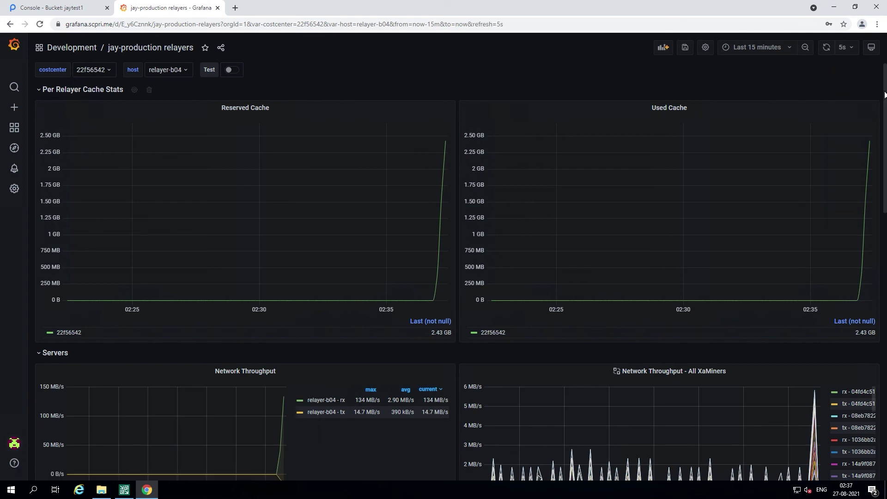